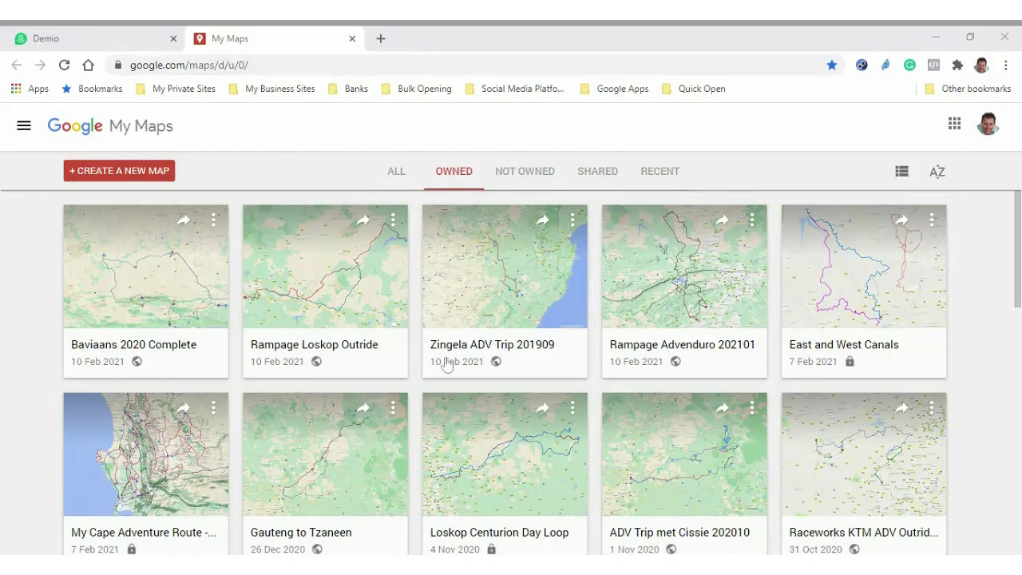
Step: Look through the owned maps, view the My Cape Adventure Route map, and return to the map list
scroll(980, 289, "down", 1)
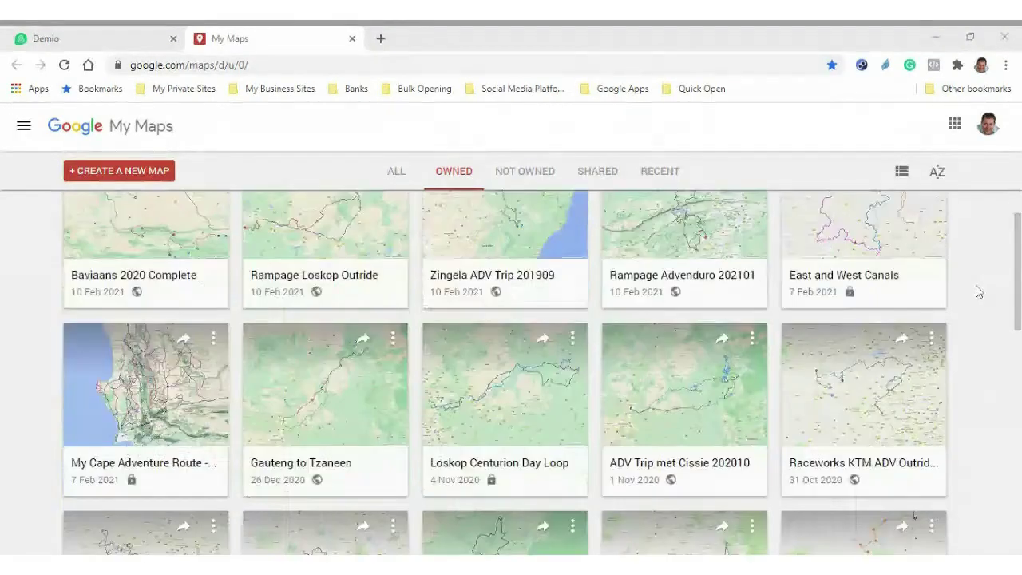
scroll(979, 292, "down", 5)
scroll(976, 294, "down", 2)
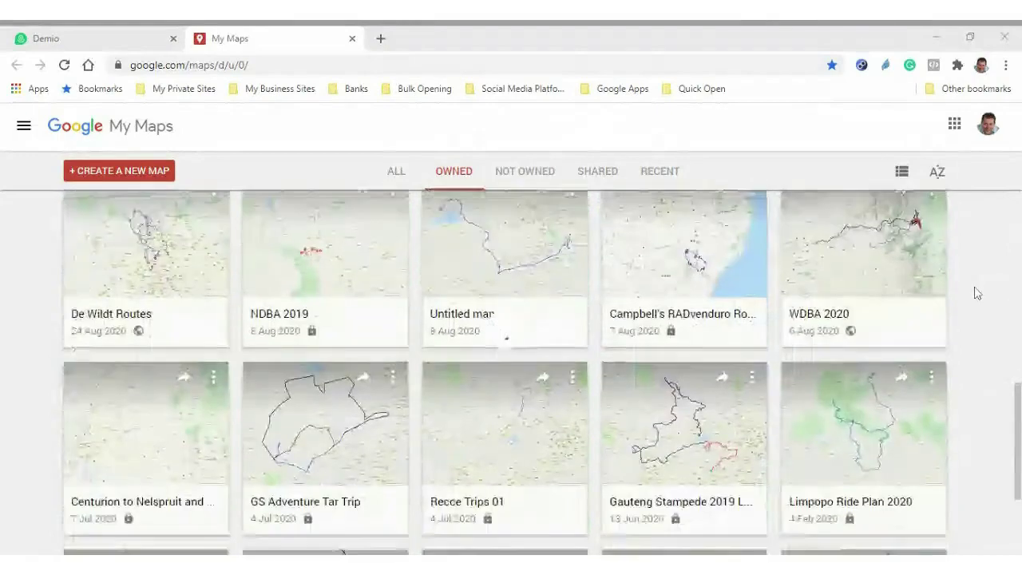
scroll(974, 294, "down", 2)
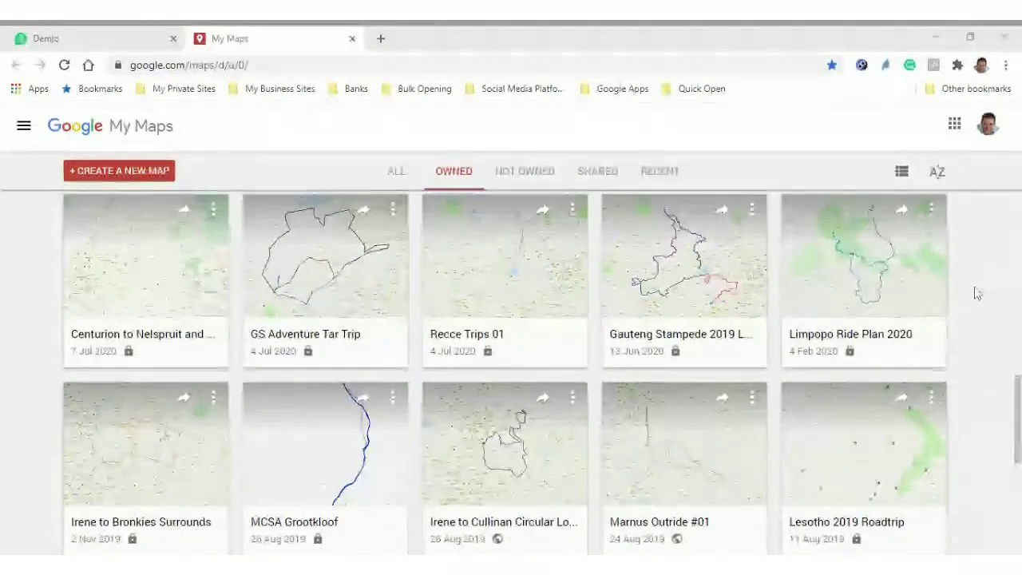
scroll(976, 296, "down", 4)
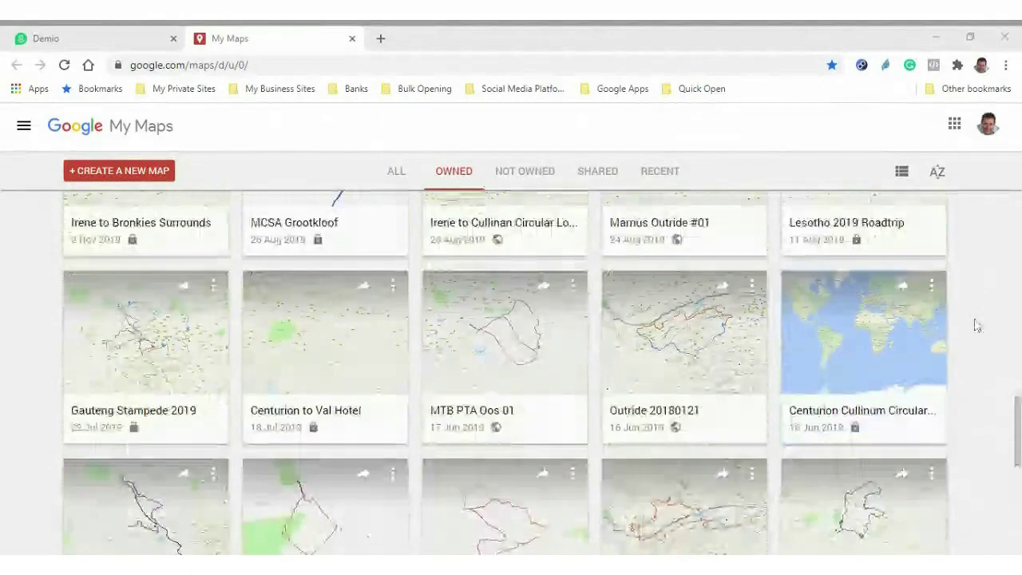
scroll(975, 326, "up", 10)
scroll(976, 326, "up", 2)
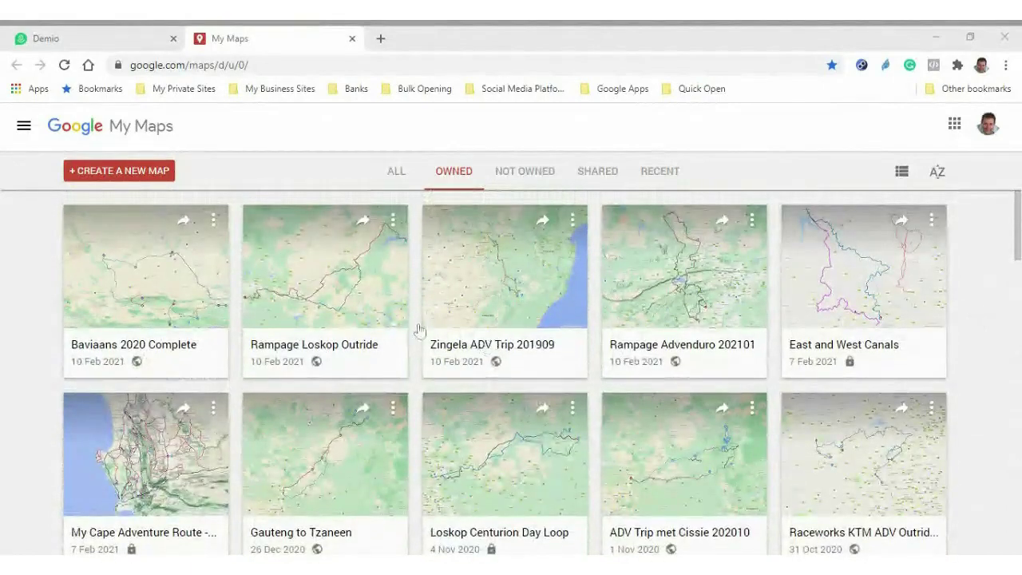
left_click(142, 478)
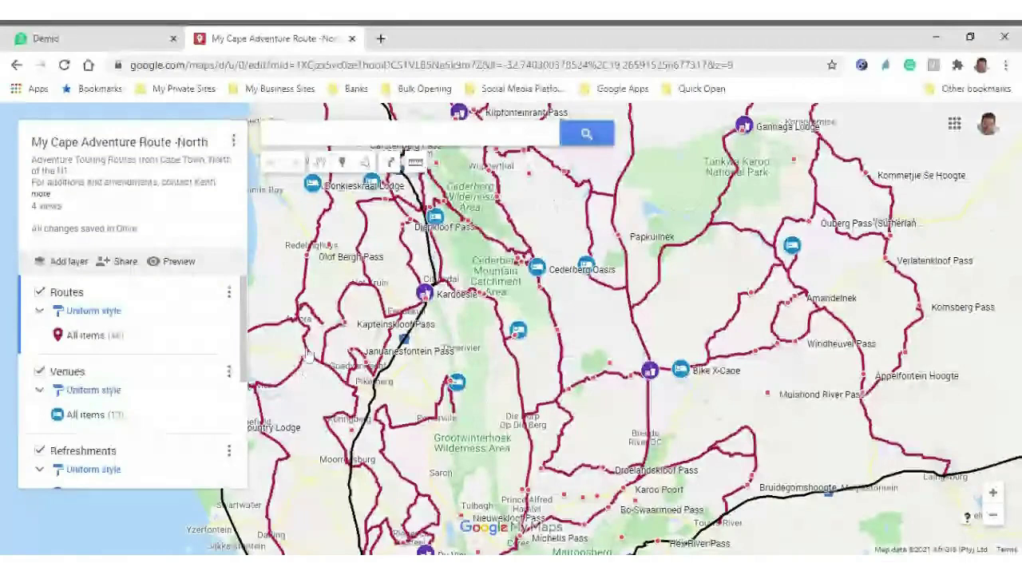
left_click(17, 65)
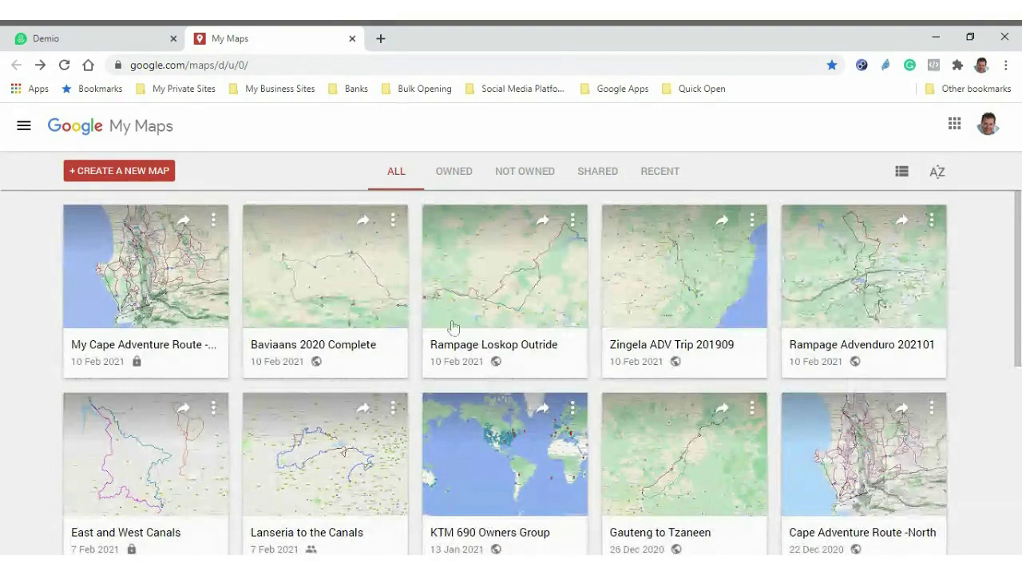
Step: Create a new map and title it "Test map"
left_click(136, 177)
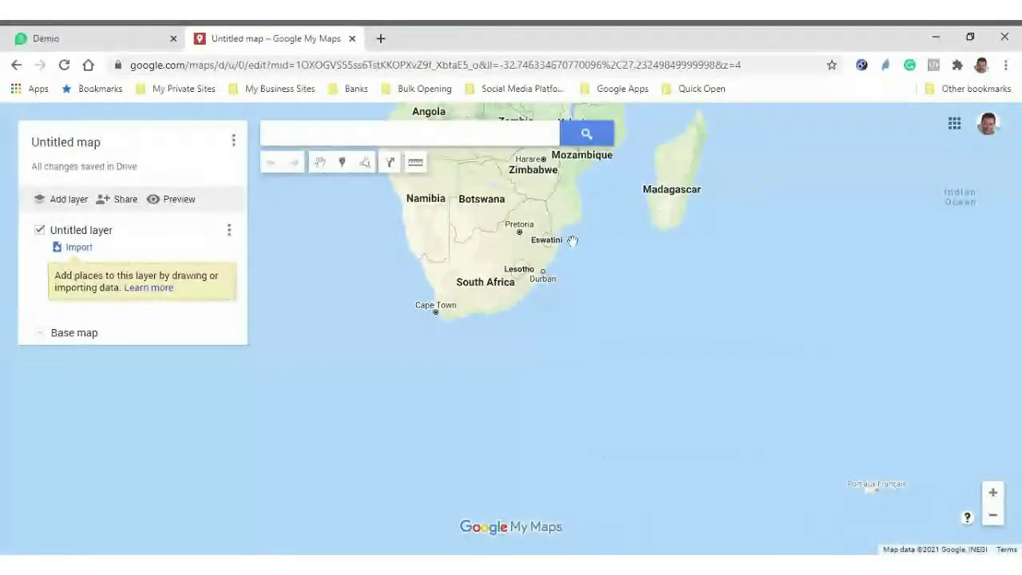
scroll(528, 218, "up", 1)
scroll(528, 218, "up", 3)
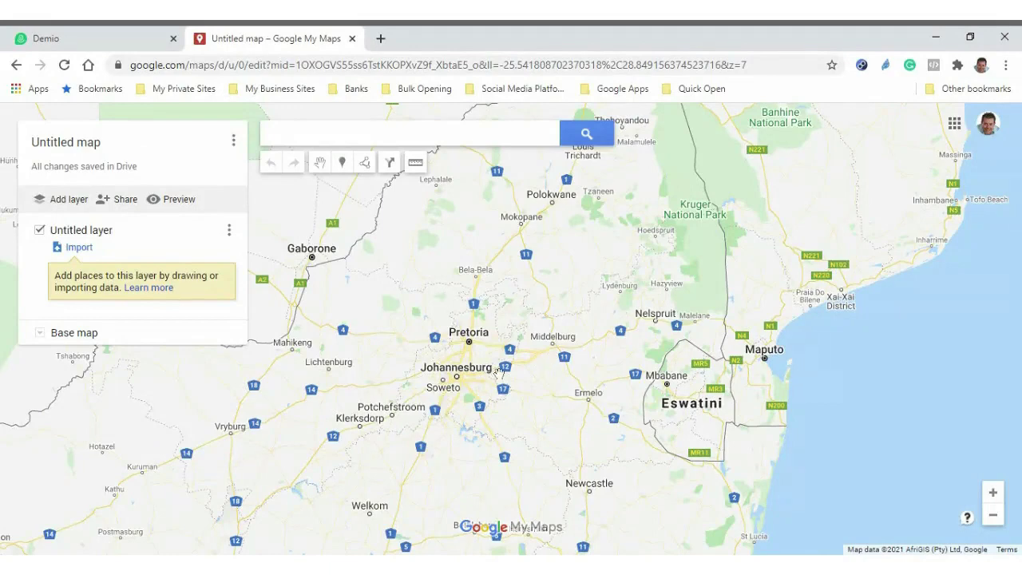
scroll(498, 373, "down", 1)
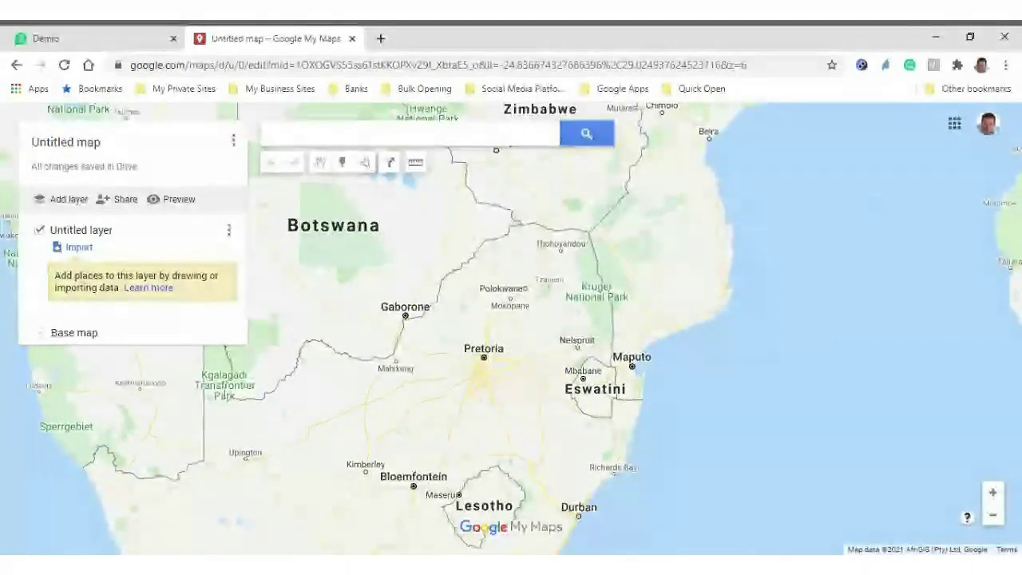
left_click(62, 153)
type("Te")
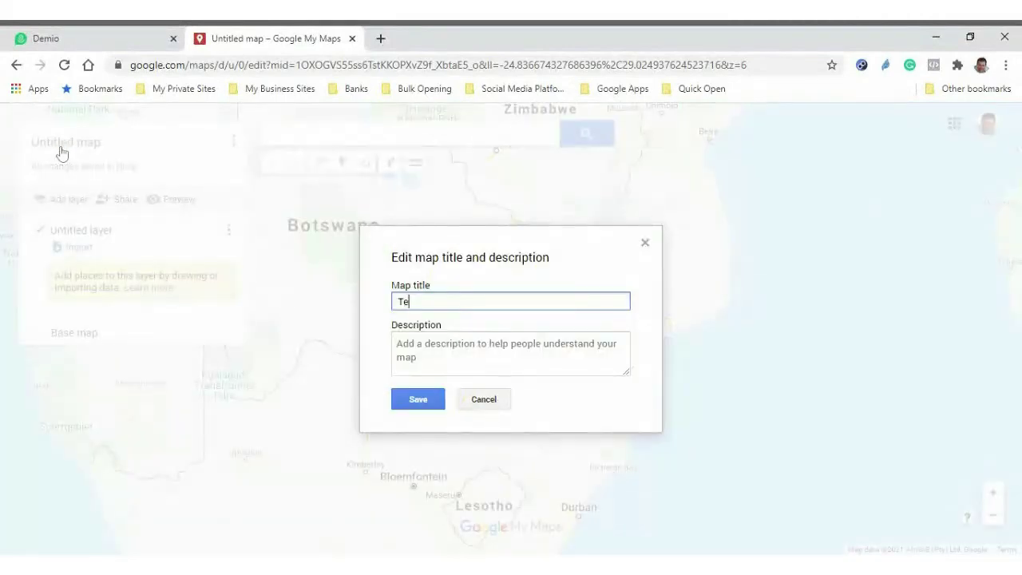
type("st map")
left_click(417, 399)
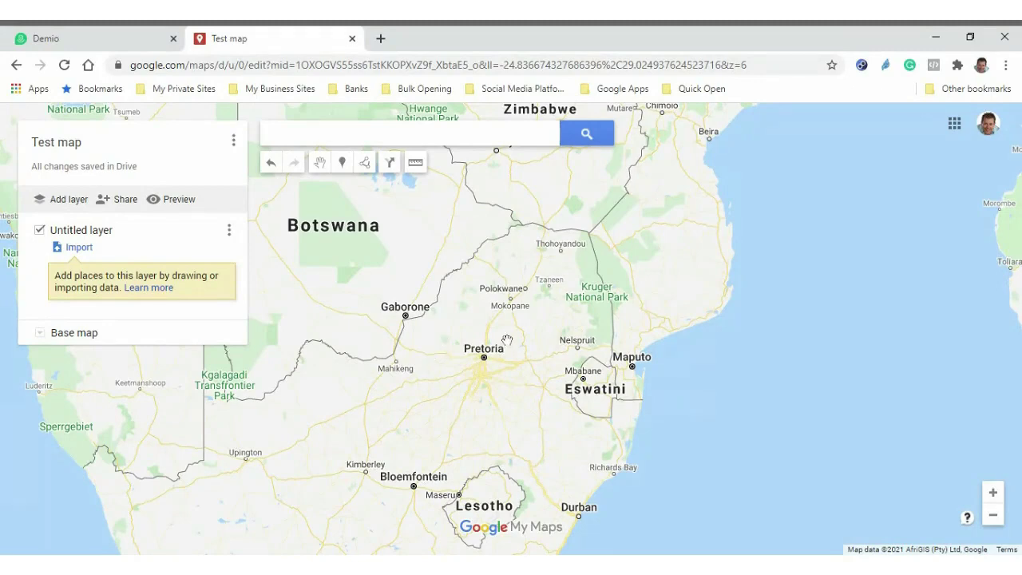
Step: Preview the satellite base map over the Pretoria area and switch back to the standard map style
scroll(505, 341, "up", 1)
scroll(493, 418, "up", 2)
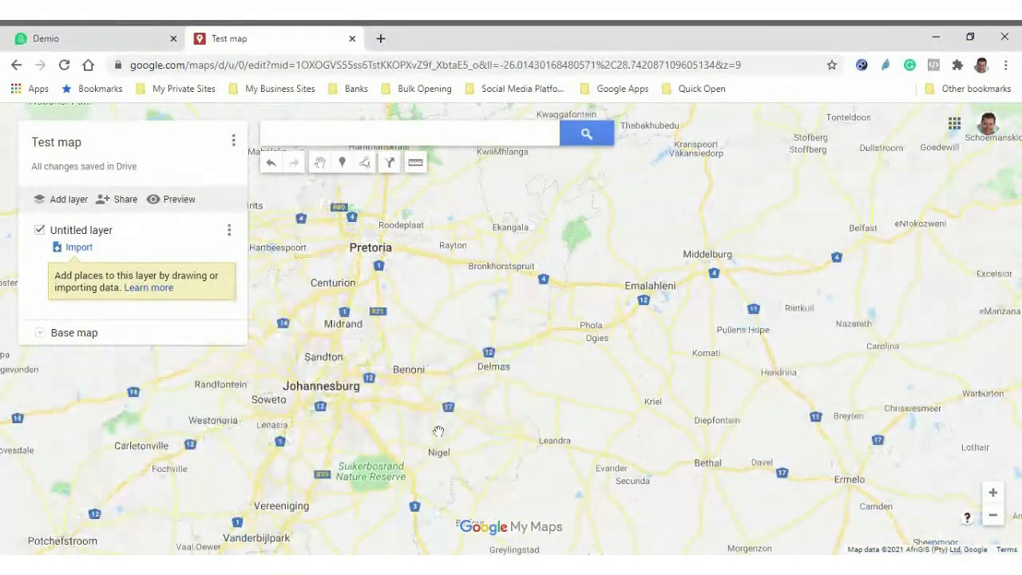
left_click_drag(472, 408, 543, 363)
left_click_drag(527, 264, 491, 385)
scroll(456, 315, "up", 2)
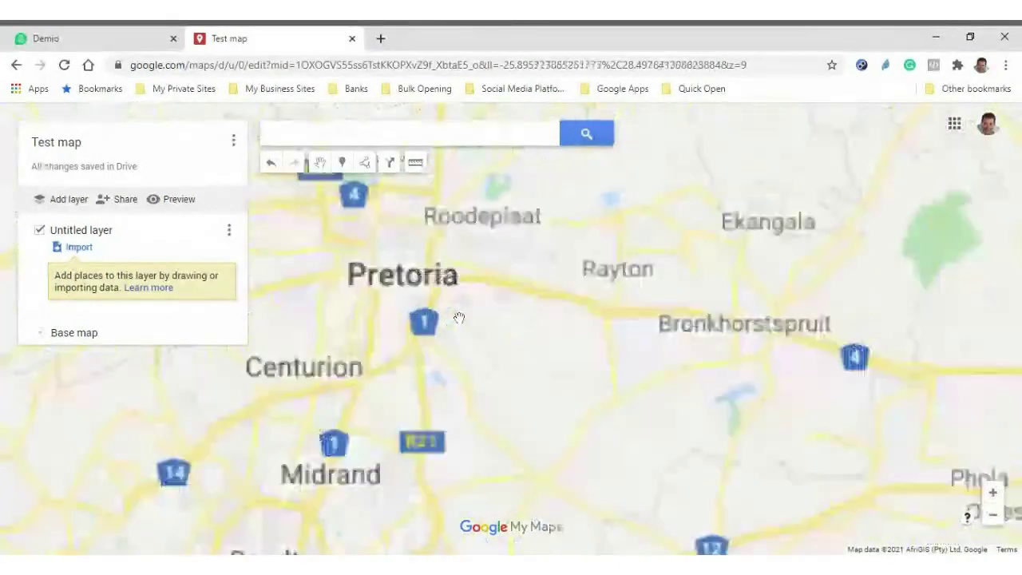
left_click_drag(486, 383, 658, 337)
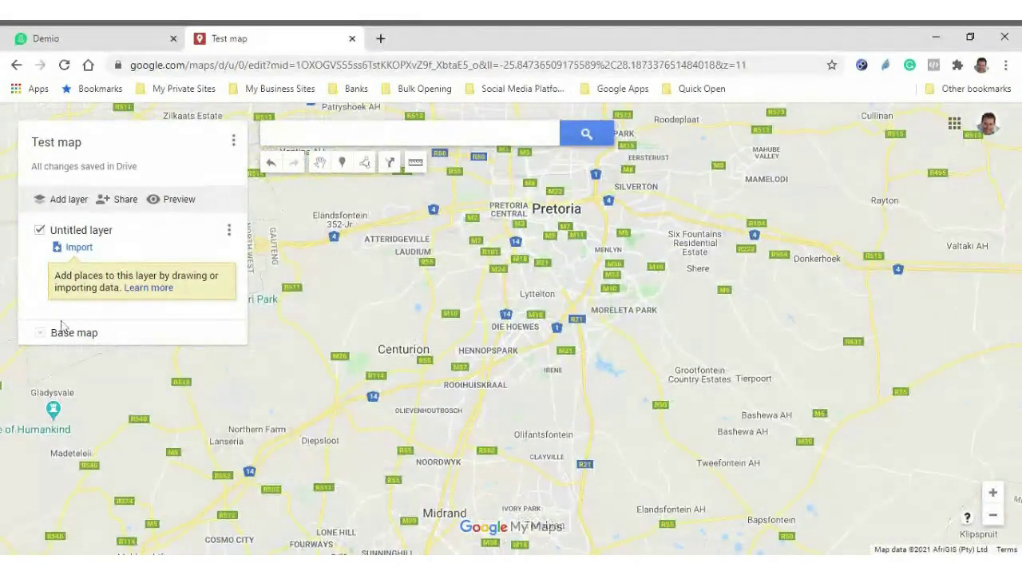
left_click(40, 333)
left_click(131, 375)
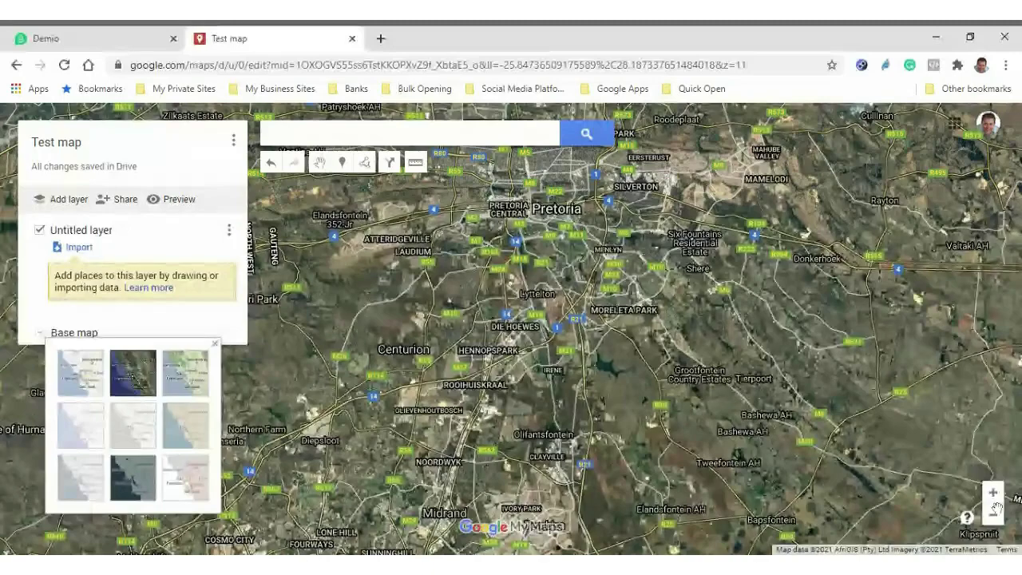
left_click(82, 379)
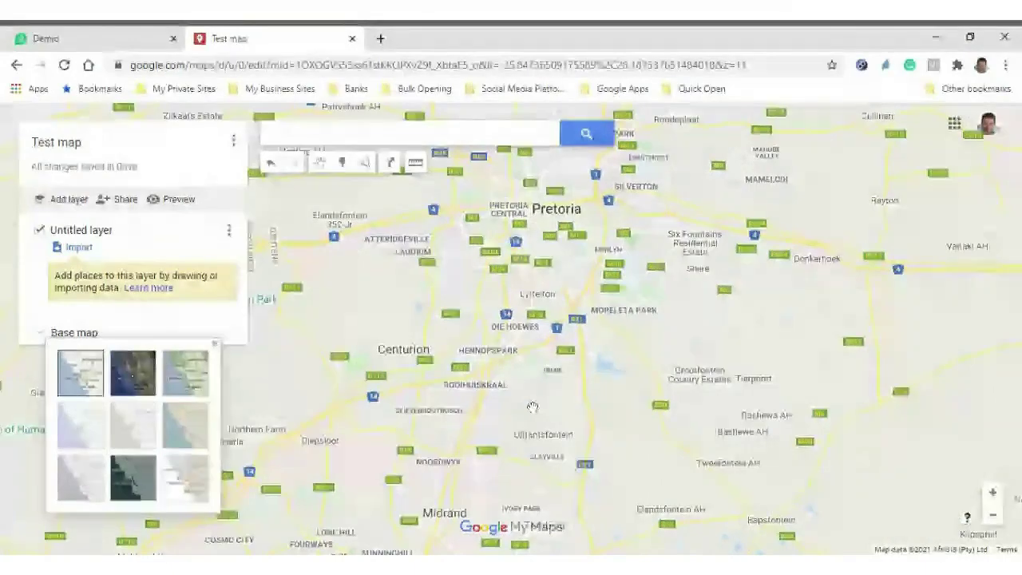
left_click(533, 408)
Step: Examine the roads and towns between Pretoria and Cullinan
left_click_drag(533, 407, 511, 439)
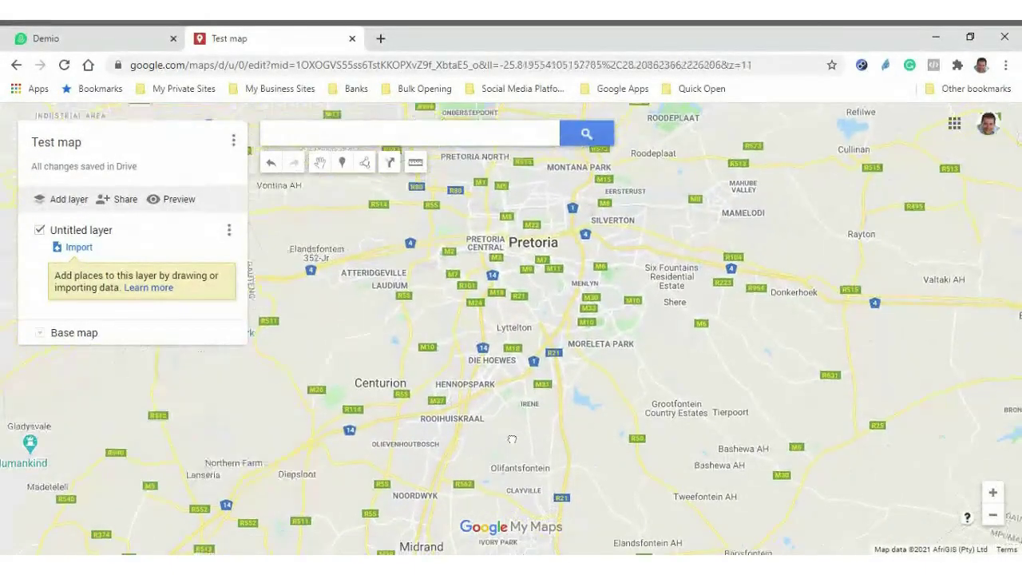
left_click_drag(631, 415, 500, 352)
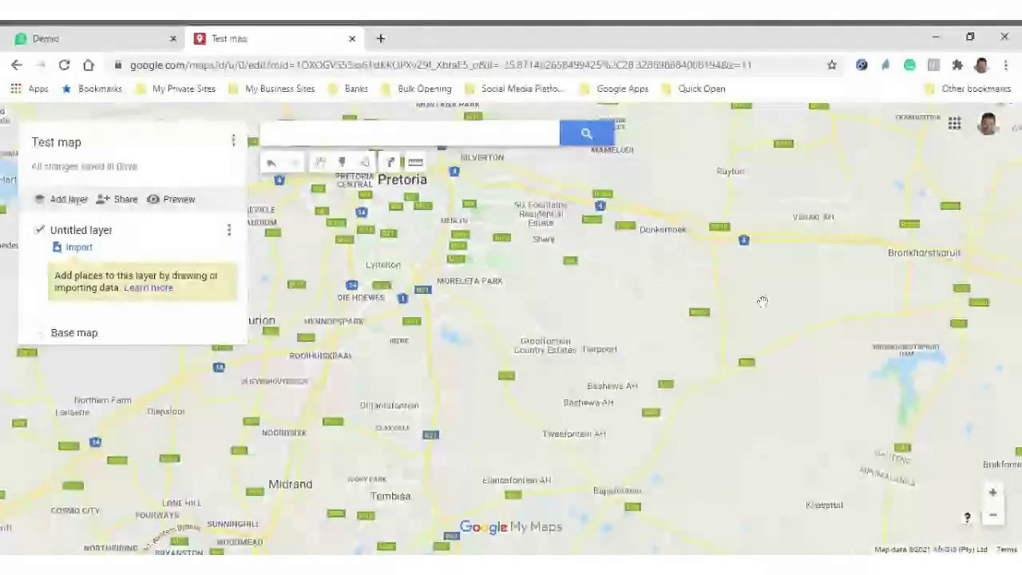
left_click_drag(677, 304, 612, 360)
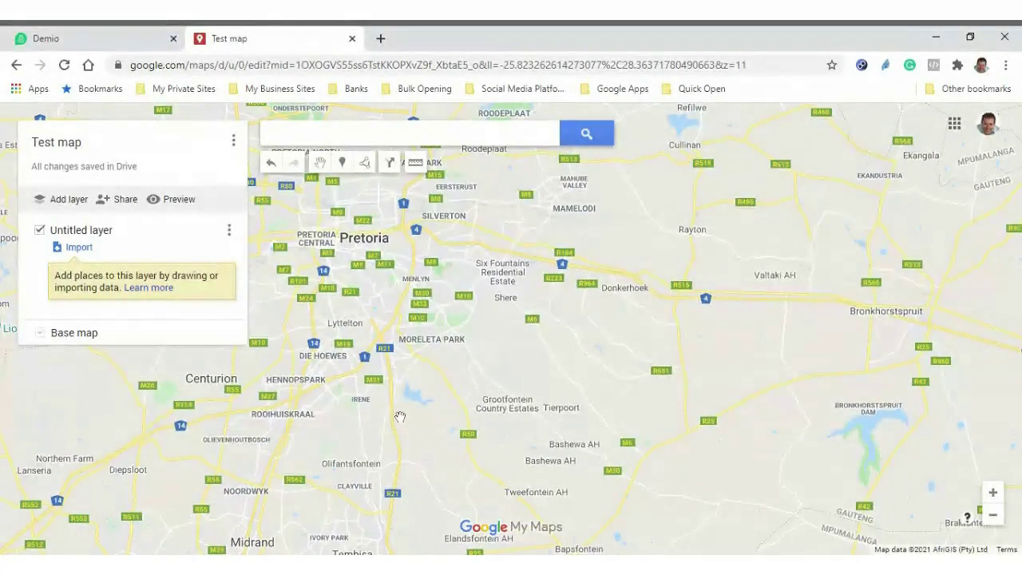
scroll(691, 369, "down", 1)
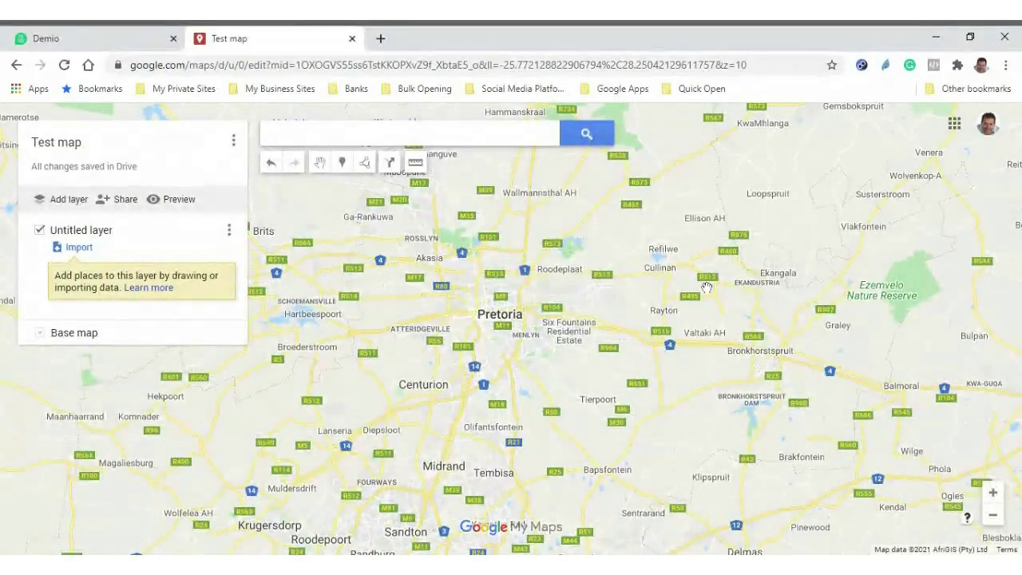
scroll(671, 273, "up", 2)
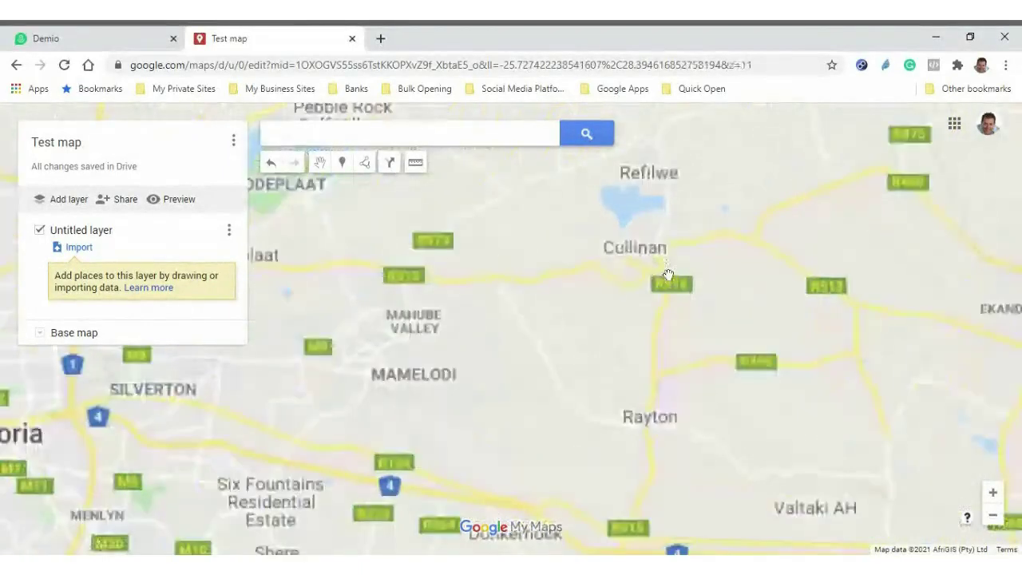
scroll(564, 354, "down", 1)
left_click_drag(564, 354, 707, 319)
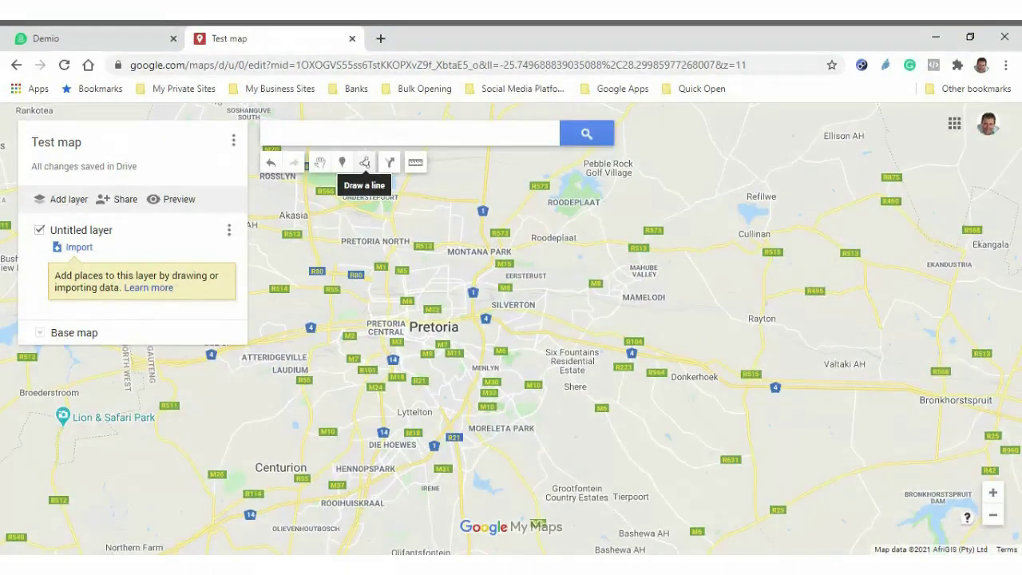
Step: Draw a straight line about 33 km long from the R21 near Moreleta Park to Cullinan and save it under its default name
left_click(368, 163)
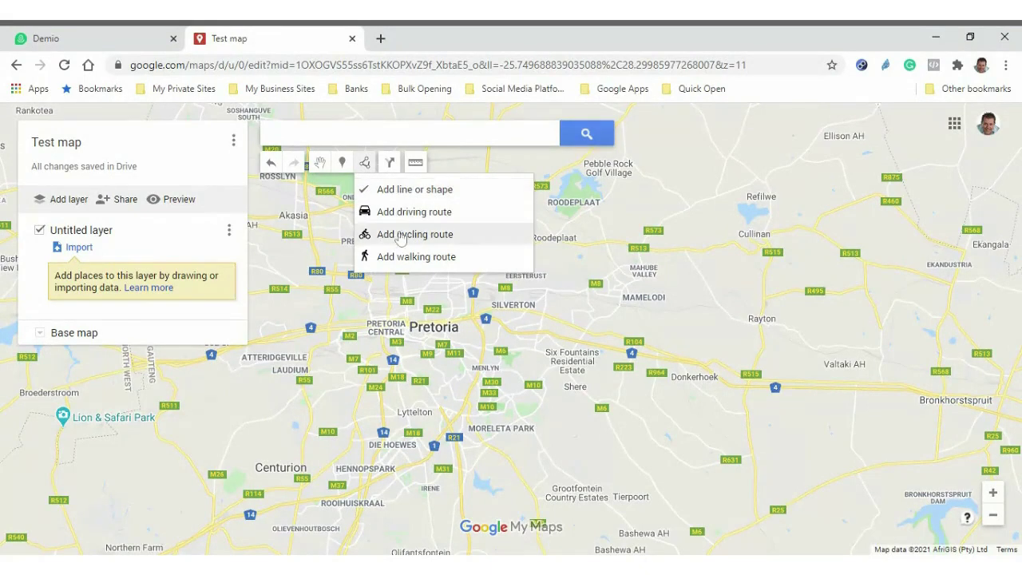
left_click(403, 192)
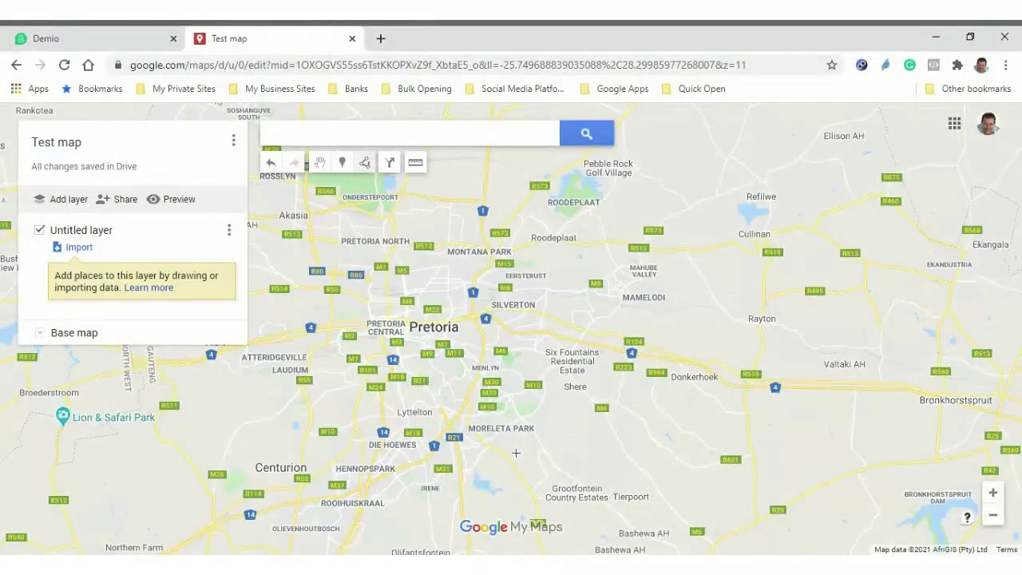
left_click(465, 447)
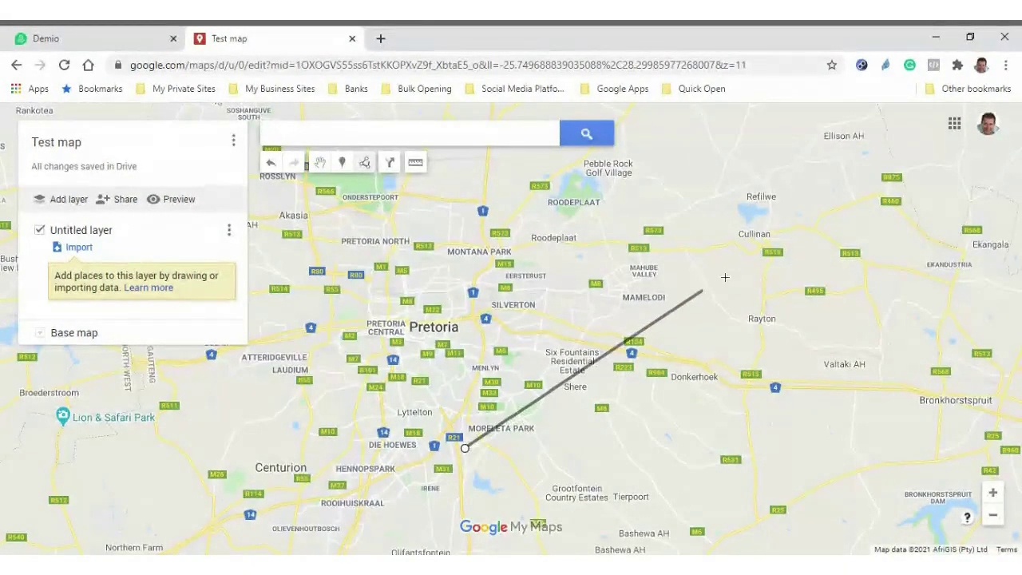
left_click(764, 245)
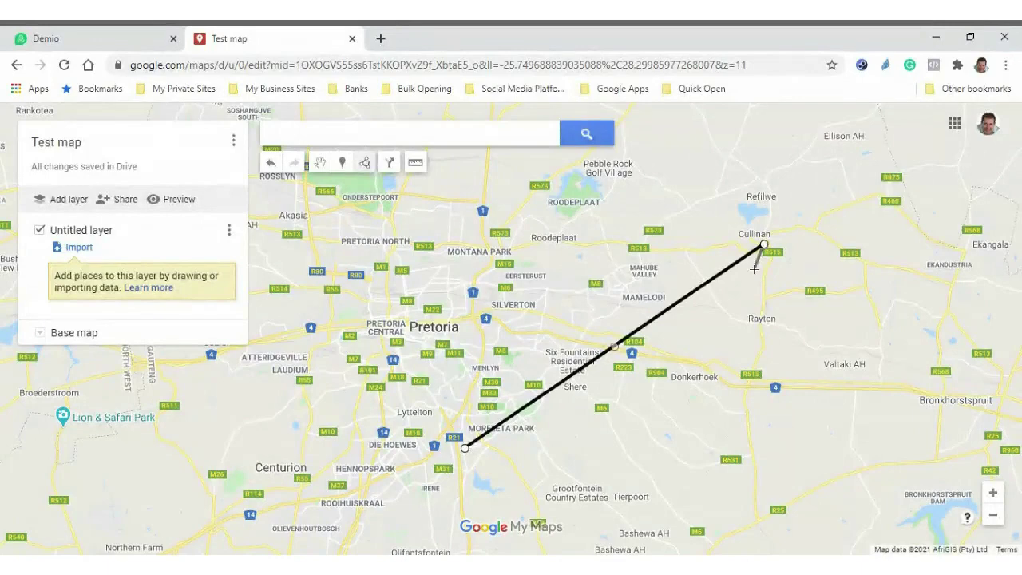
left_click(765, 245)
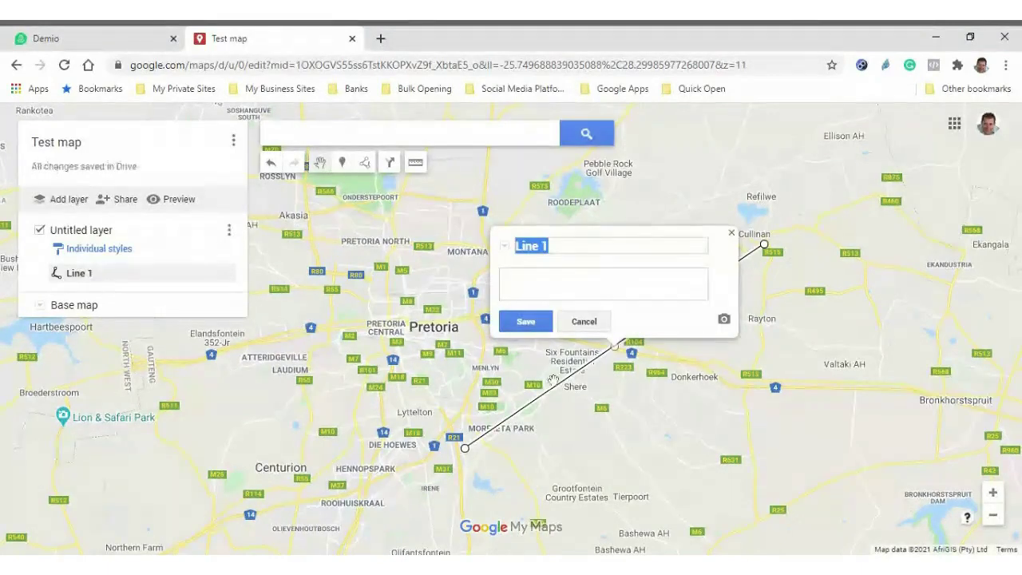
left_click(524, 321)
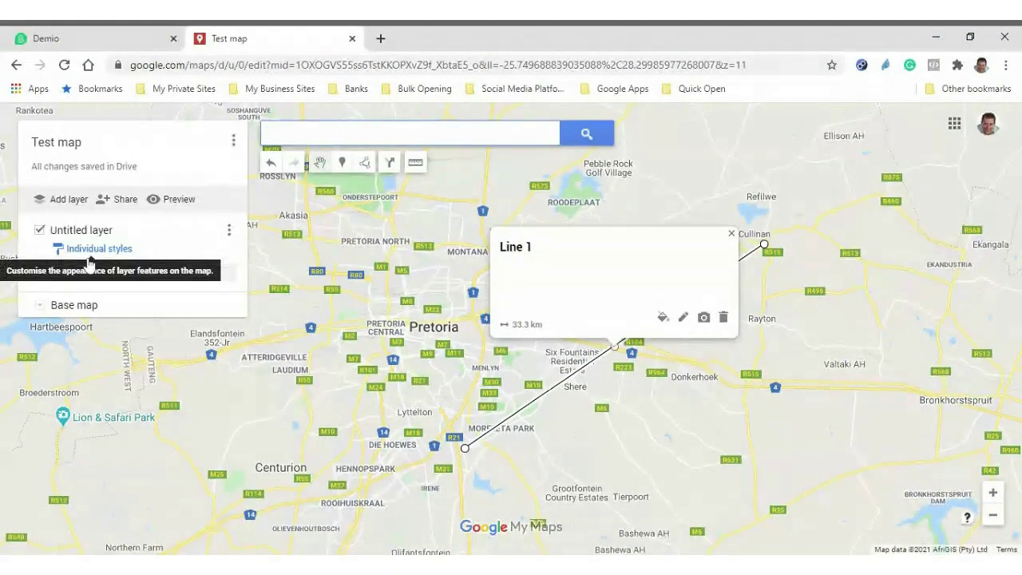
Step: Thicken the line to Cullinan slightly and colour it dark red
left_click(662, 318)
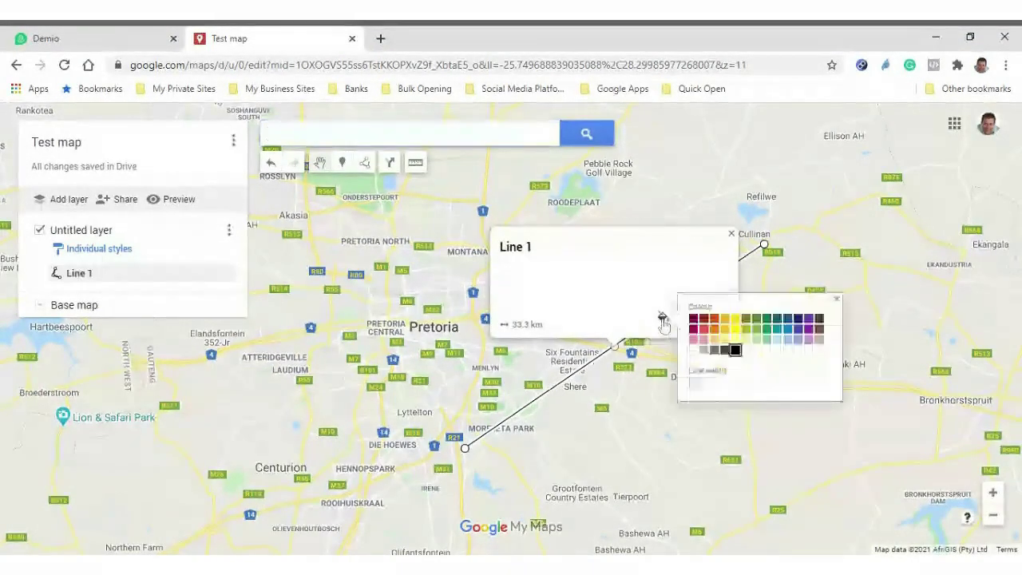
left_click(703, 387)
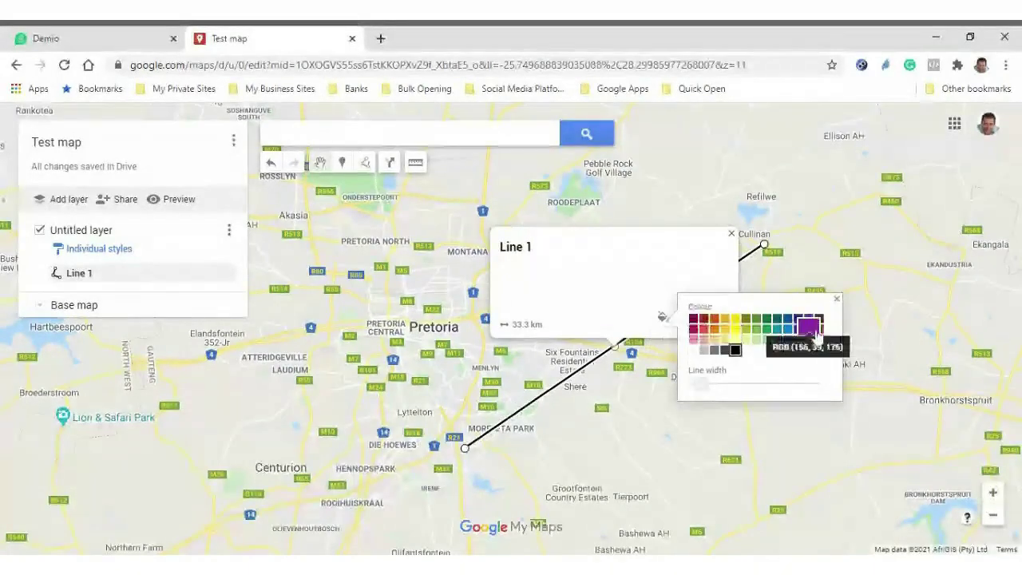
left_click(786, 323)
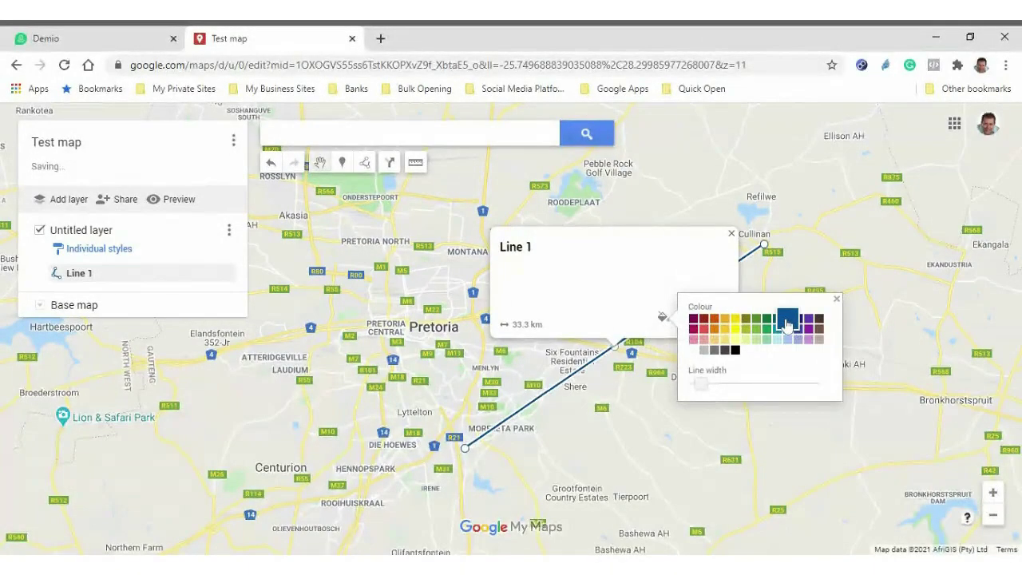
left_click(704, 321)
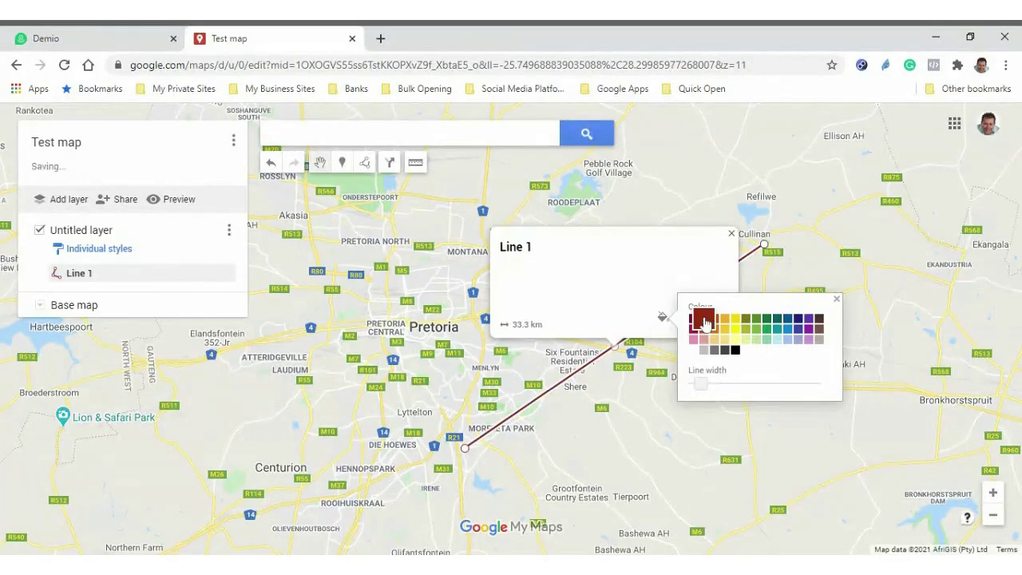
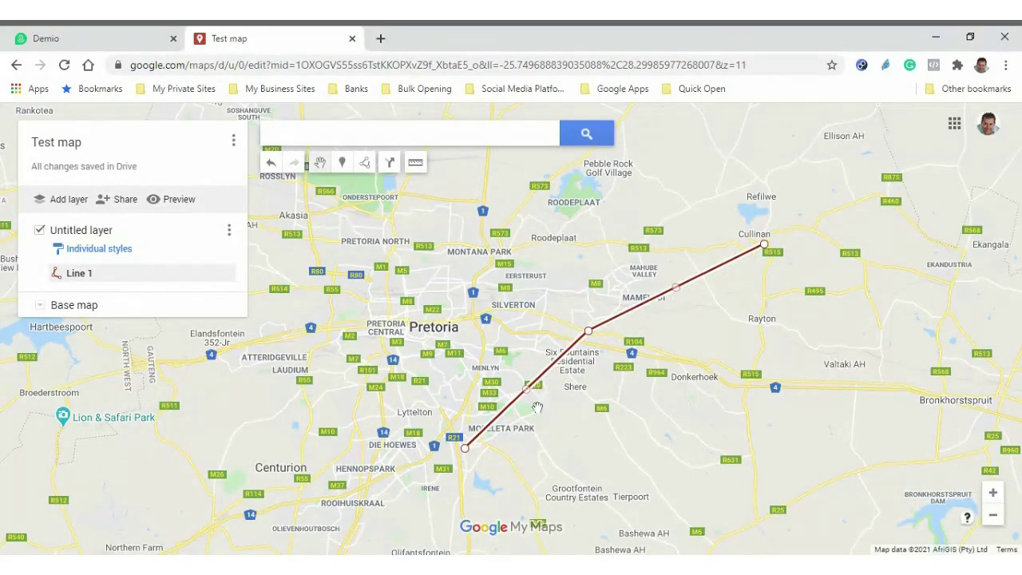
Step: Move the line's middle bend point from east of Pretoria south to the M6 near Tierpoort
scroll(525, 411, "up", 3)
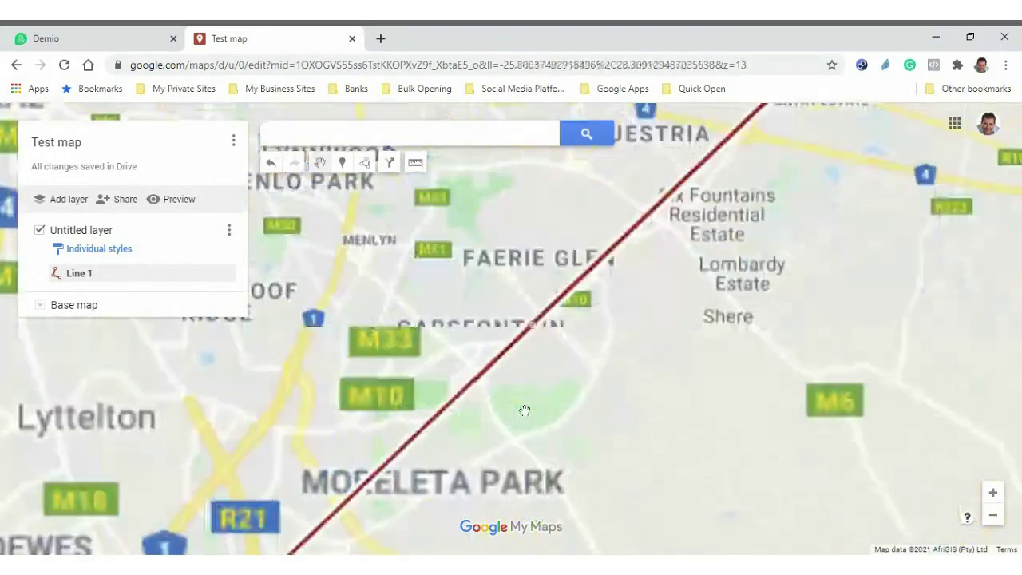
scroll(568, 407, "down", 2)
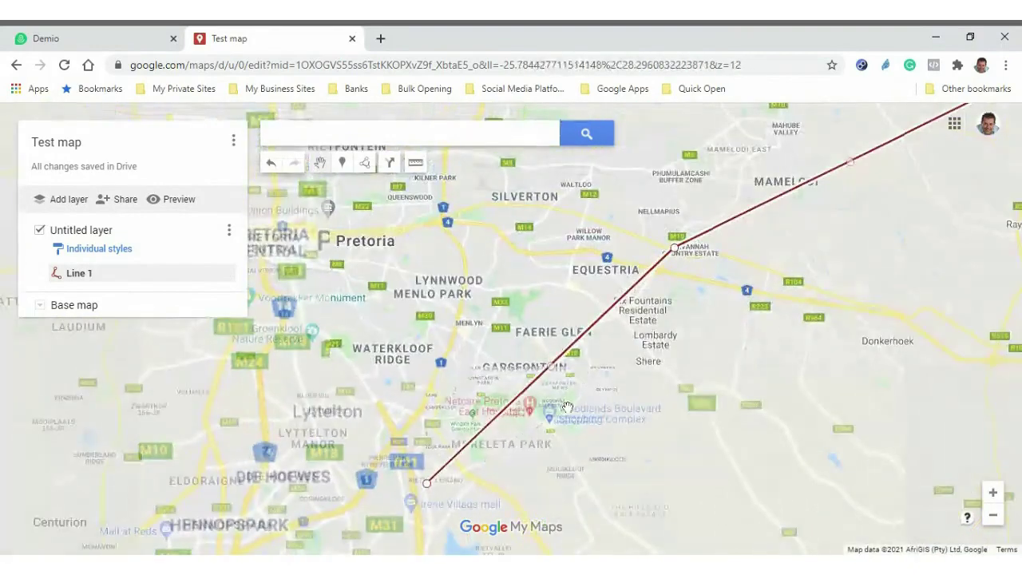
scroll(641, 432, "down", 1)
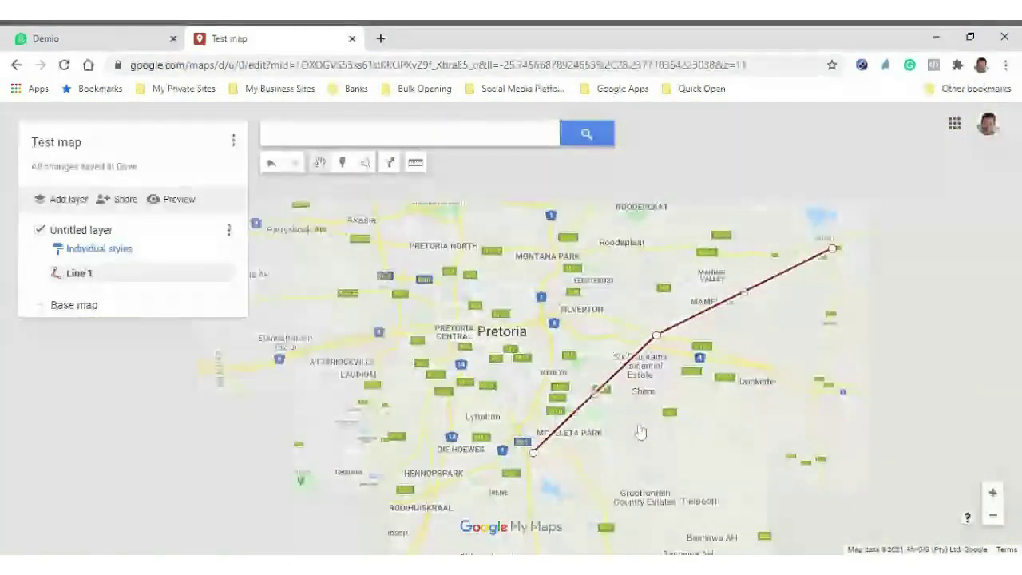
left_click_drag(667, 443, 516, 378)
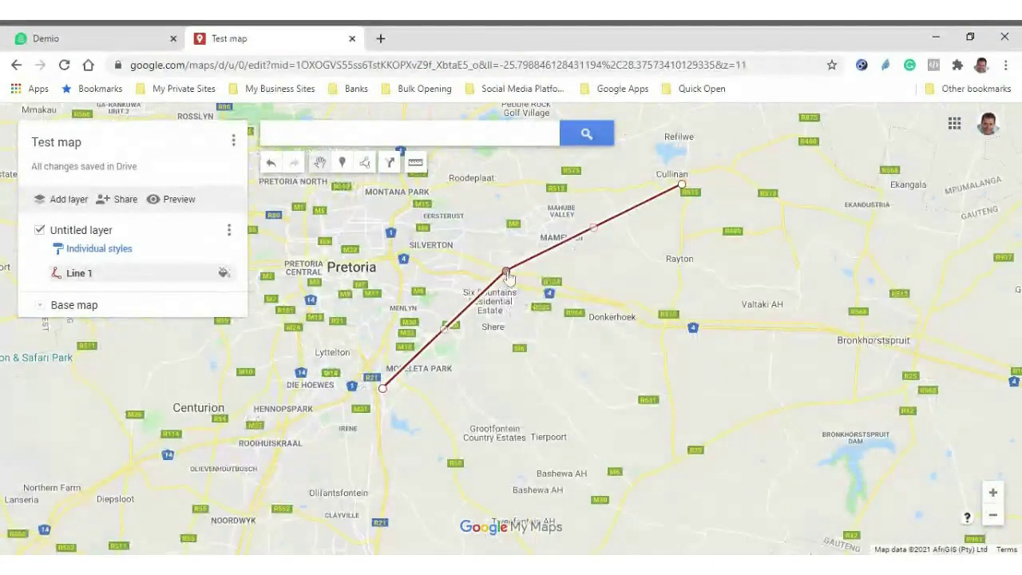
left_click_drag(509, 281, 573, 429)
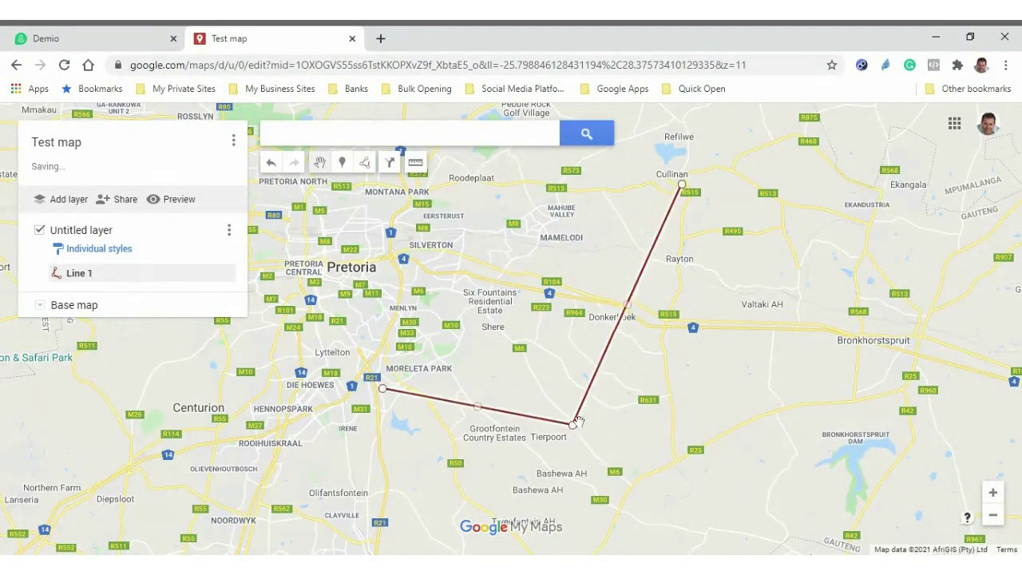
Step: Add bend points to the line's western section at Grootfontein Country Estates, on the R50 southeast of Rietvallei, and on the R50 near Rietvalleirand
scroll(509, 444, "up", 1)
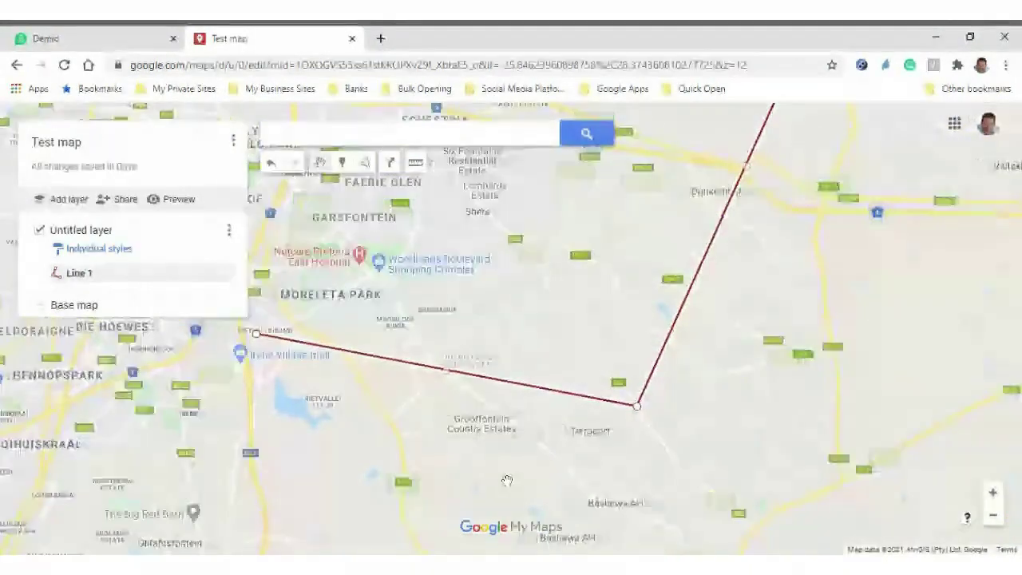
left_click_drag(507, 479, 617, 402)
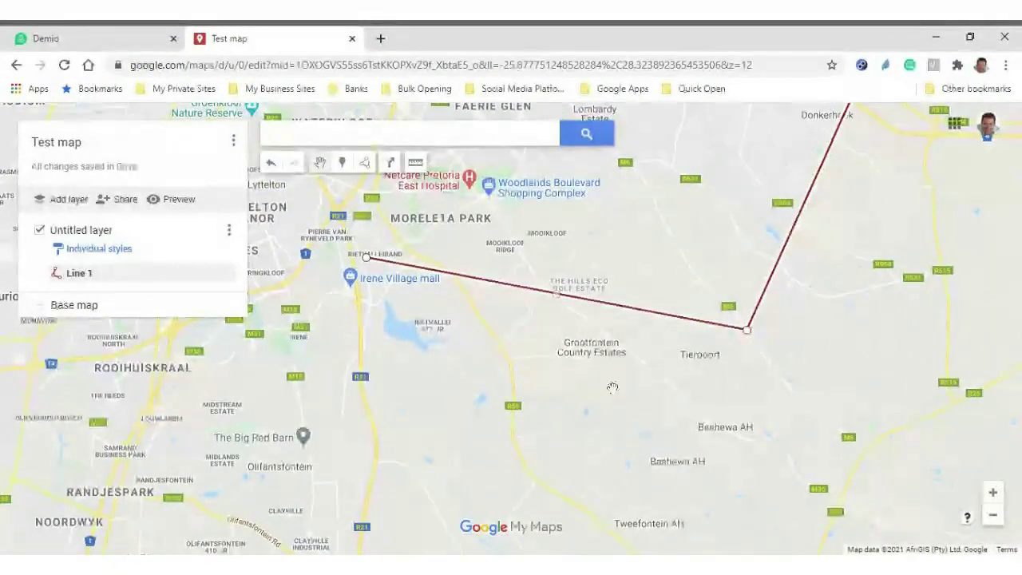
left_click_drag(571, 308, 606, 335)
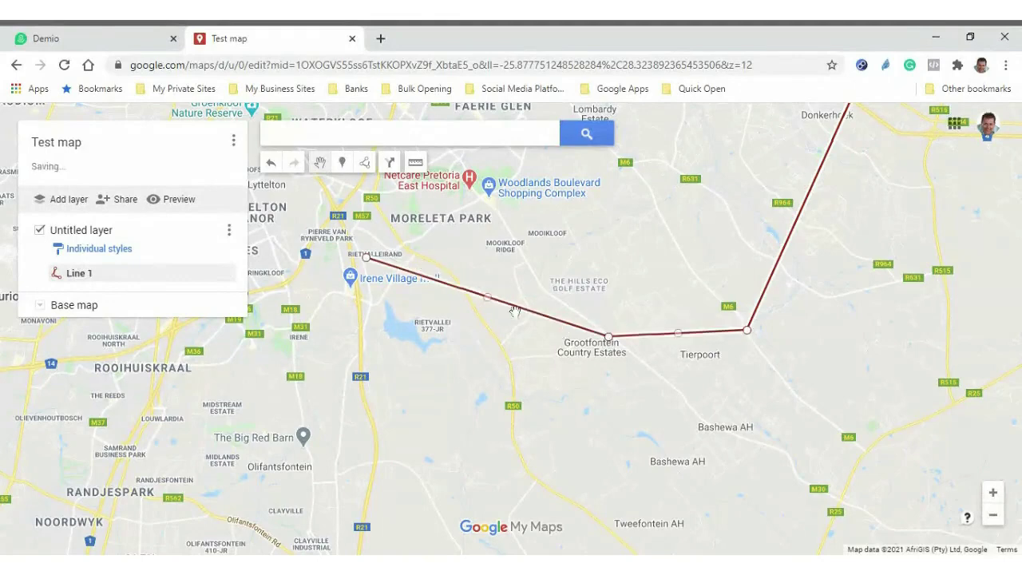
left_click_drag(487, 298, 511, 367)
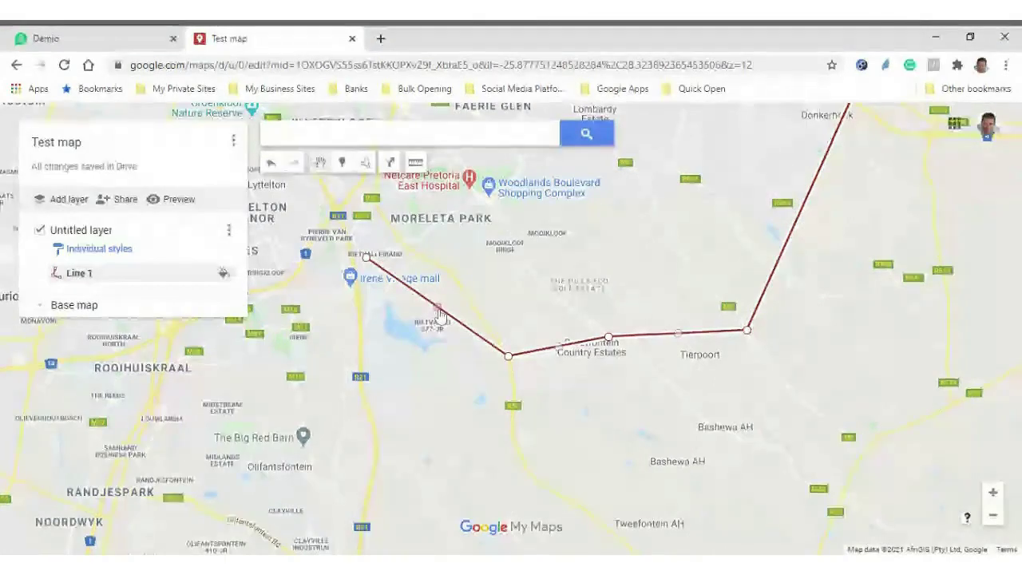
left_click_drag(437, 313, 403, 244)
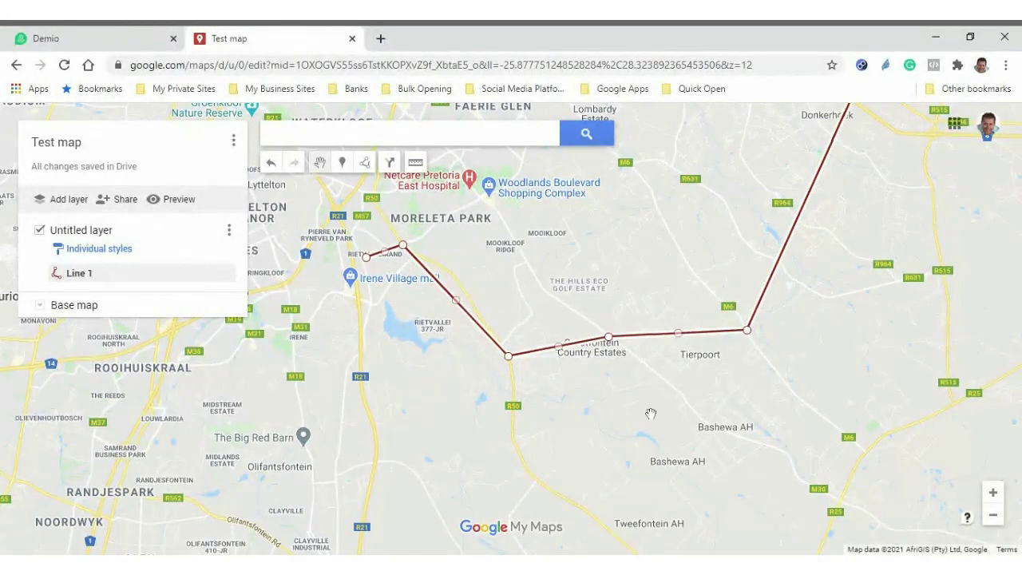
Step: Add three bend points between Grootfontein Country Estates and the M6, including one on Garsfontein Road and one north of Tierpoort
scroll(666, 385, "up", 1)
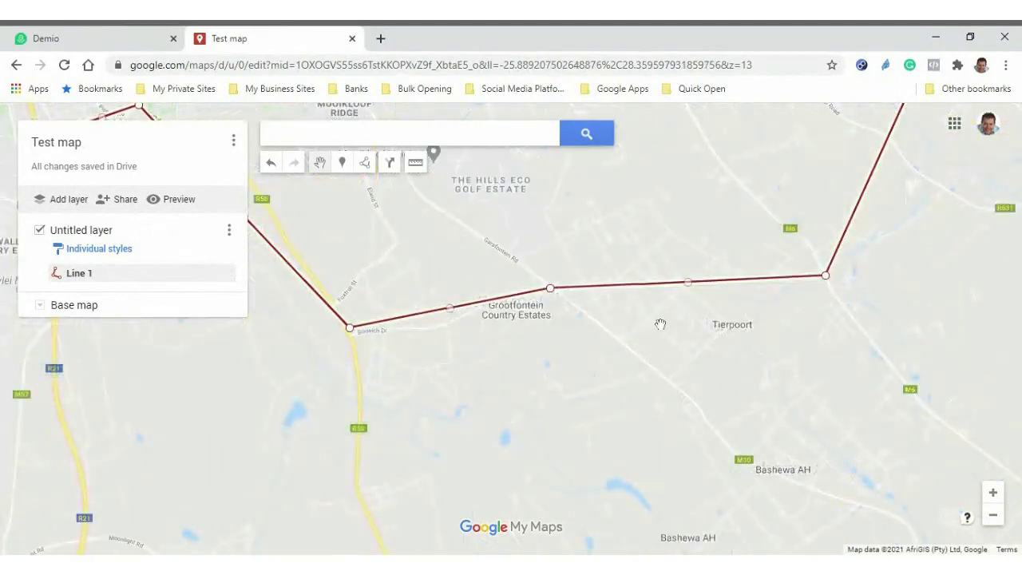
left_click_drag(655, 327, 557, 363)
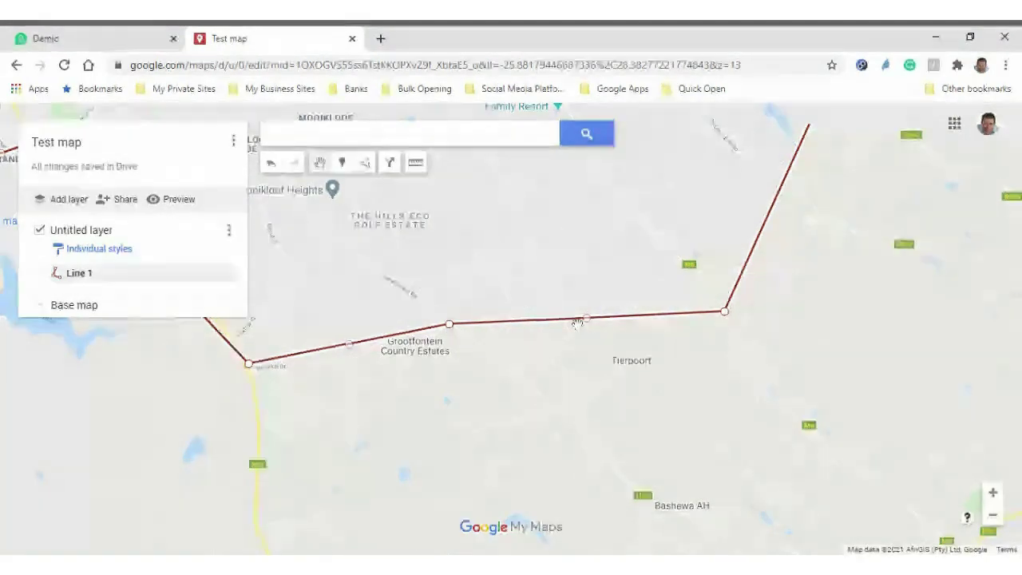
left_click_drag(587, 325, 543, 241)
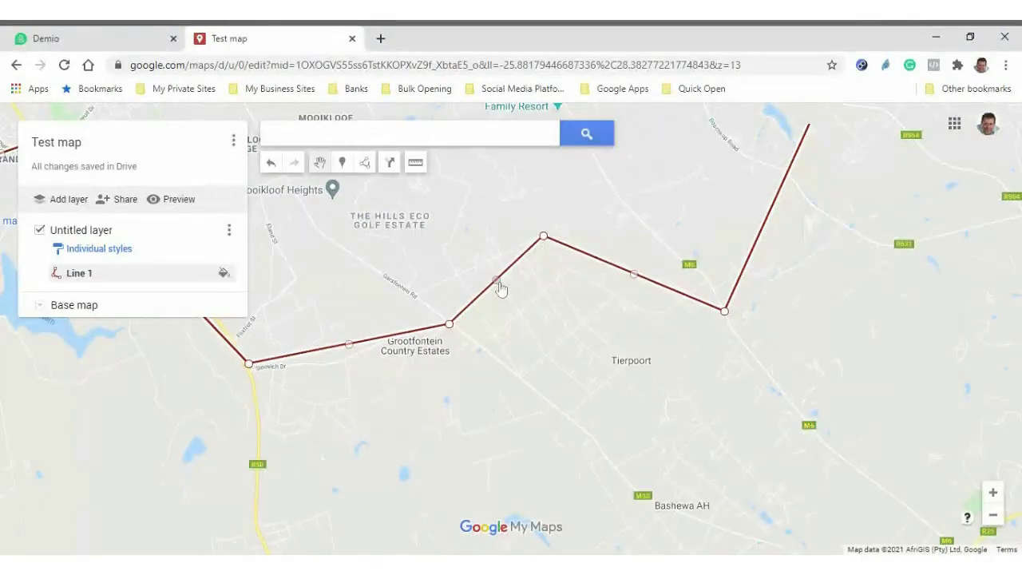
left_click_drag(496, 285, 413, 297)
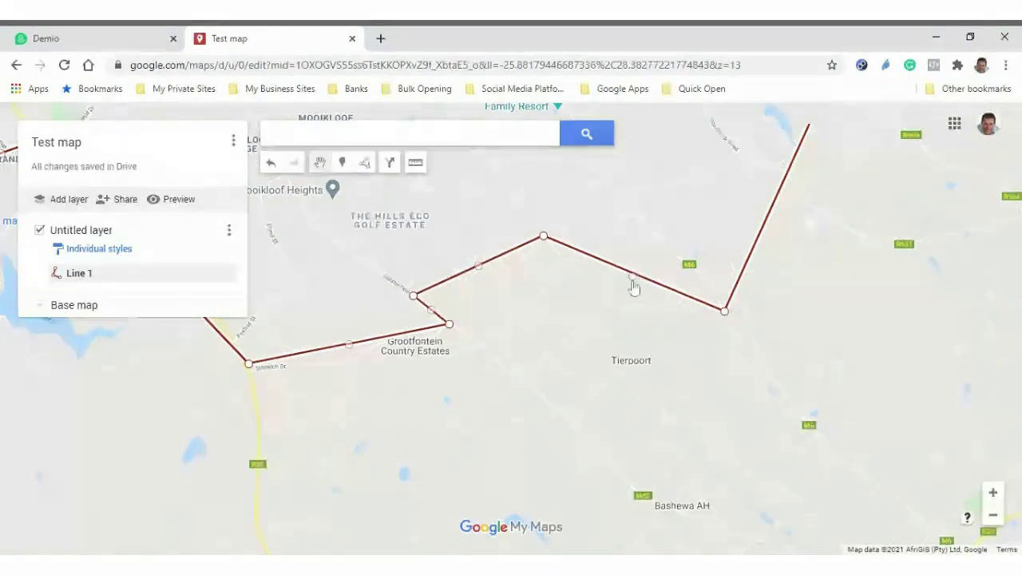
left_click_drag(634, 274, 614, 297)
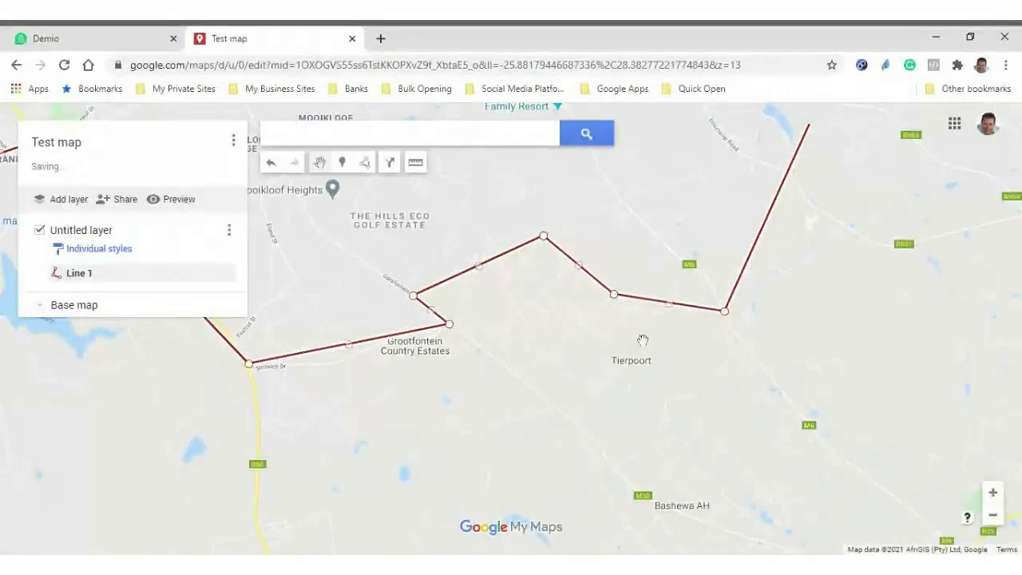
Step: Reshape the line north of Tierpoort with one bend point at Nkwe Road and the M6 and two near Nkwe Pleasure Resort
scroll(709, 295, "up", 2)
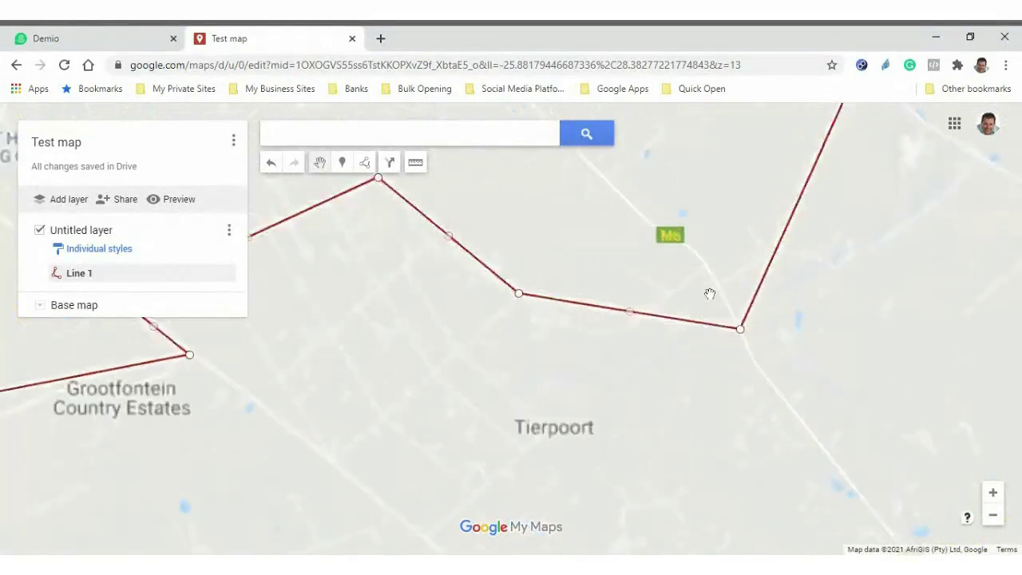
left_click_drag(691, 311, 619, 327)
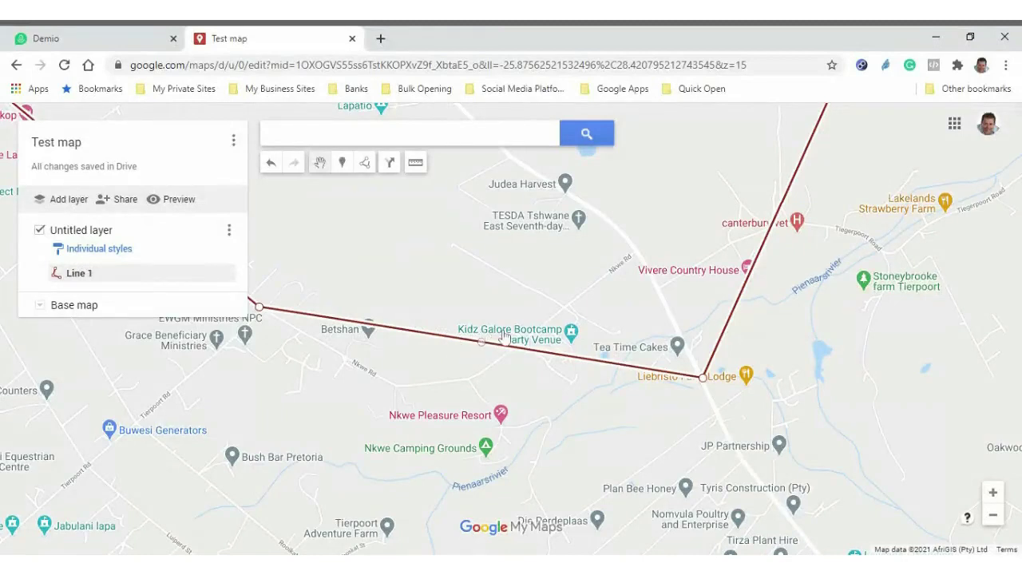
left_click_drag(482, 346, 637, 252)
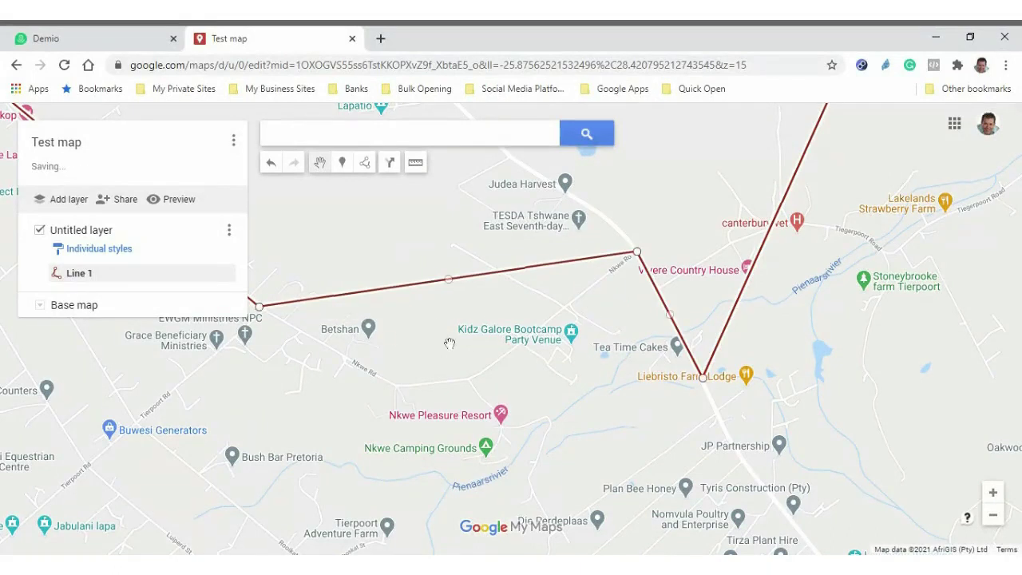
left_click_drag(452, 285, 468, 378)
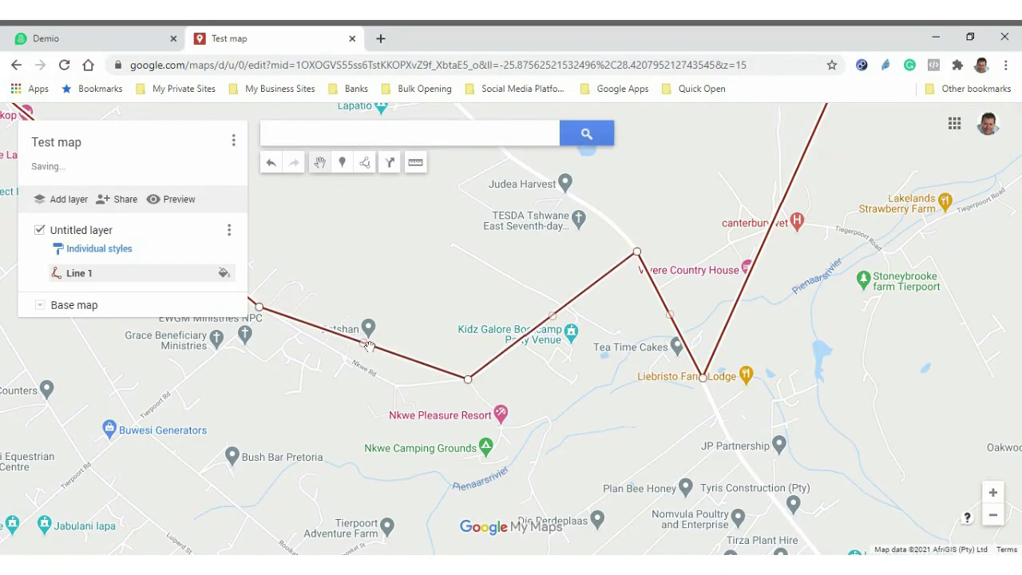
left_click_drag(366, 349, 397, 383)
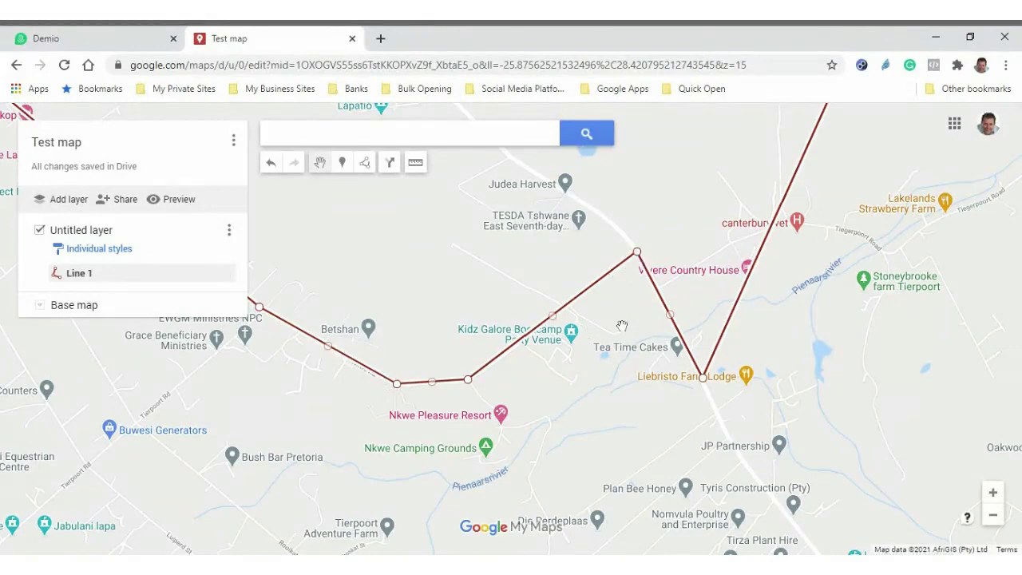
Step: Bend the long section to Cullinan out to the junction of the R631 and R515 southeast of Donkerhoek
left_click_drag(601, 342, 280, 461)
scroll(543, 349, "down", 1)
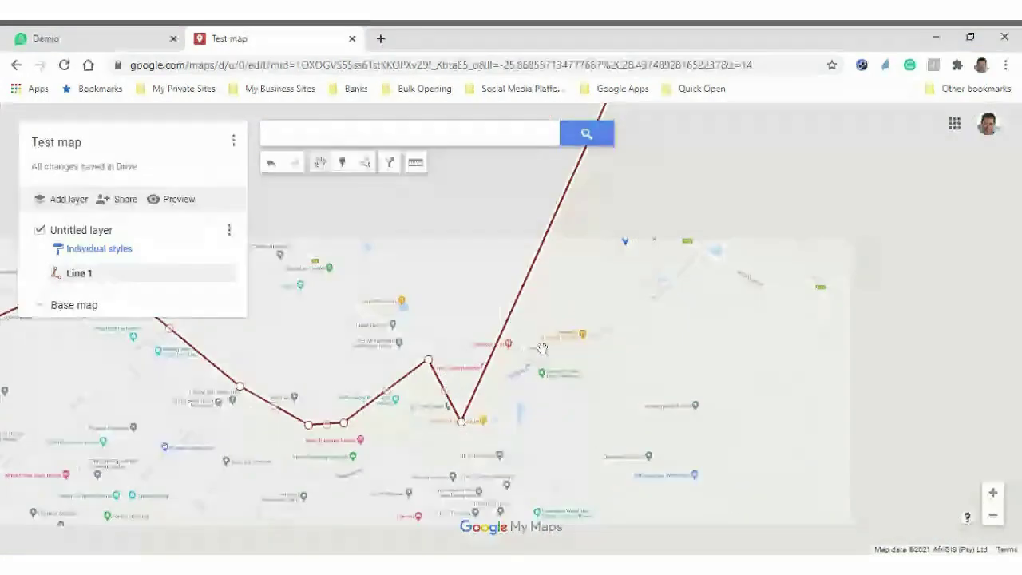
scroll(574, 358, "up", 1)
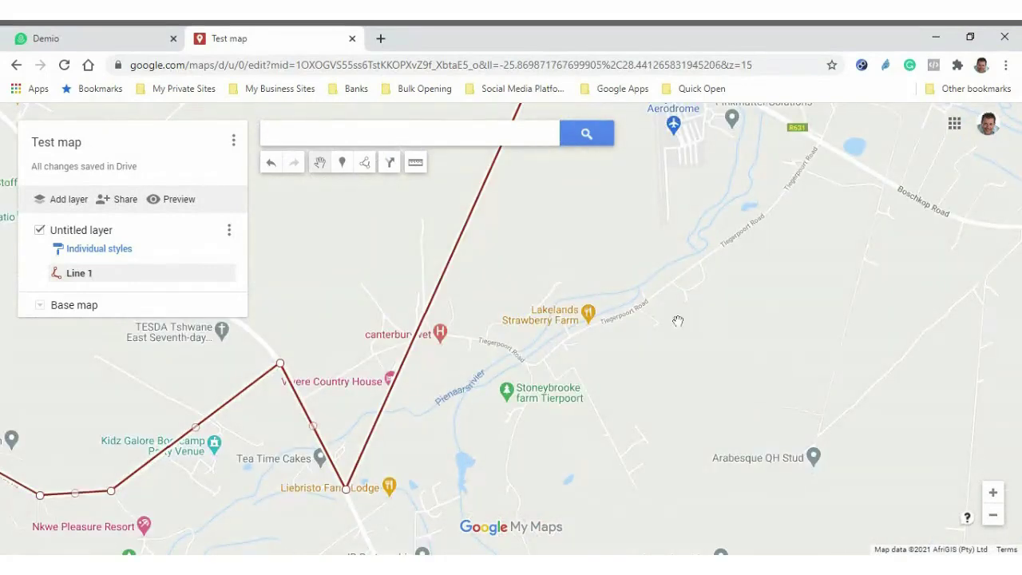
scroll(678, 321, "down", 2)
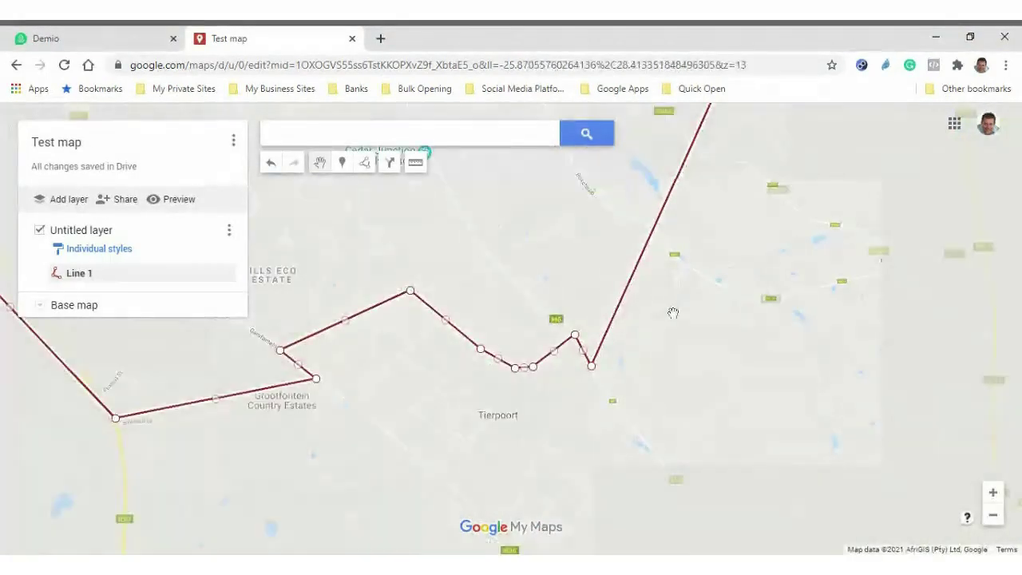
scroll(718, 218, "down", 1)
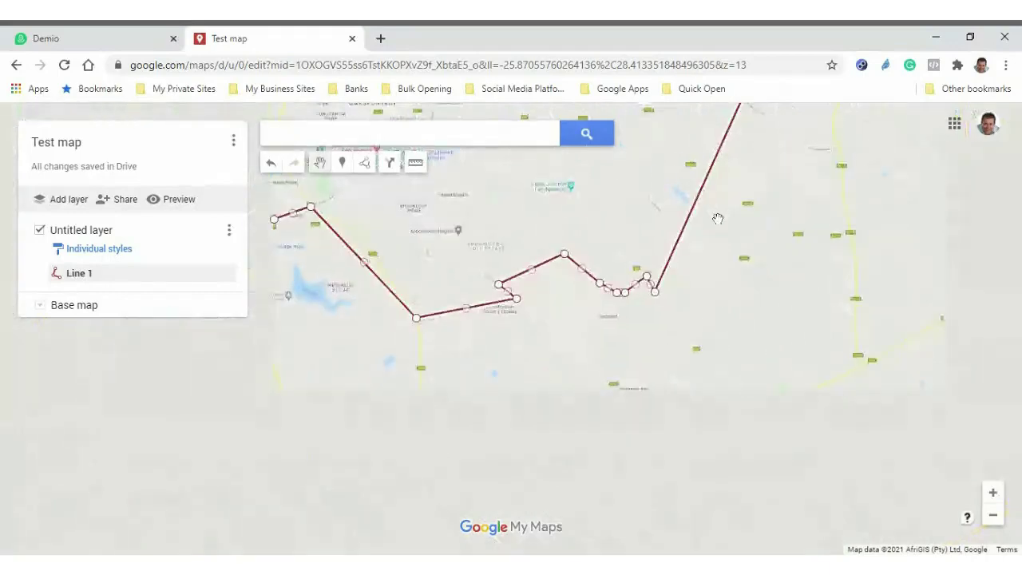
left_click_drag(730, 188, 622, 381)
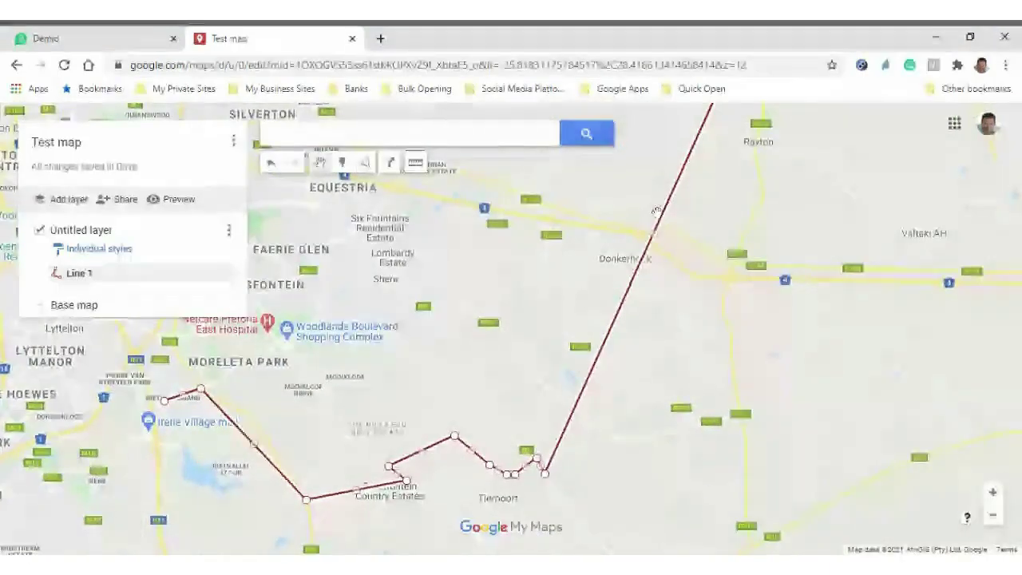
left_click_drag(655, 231, 741, 412)
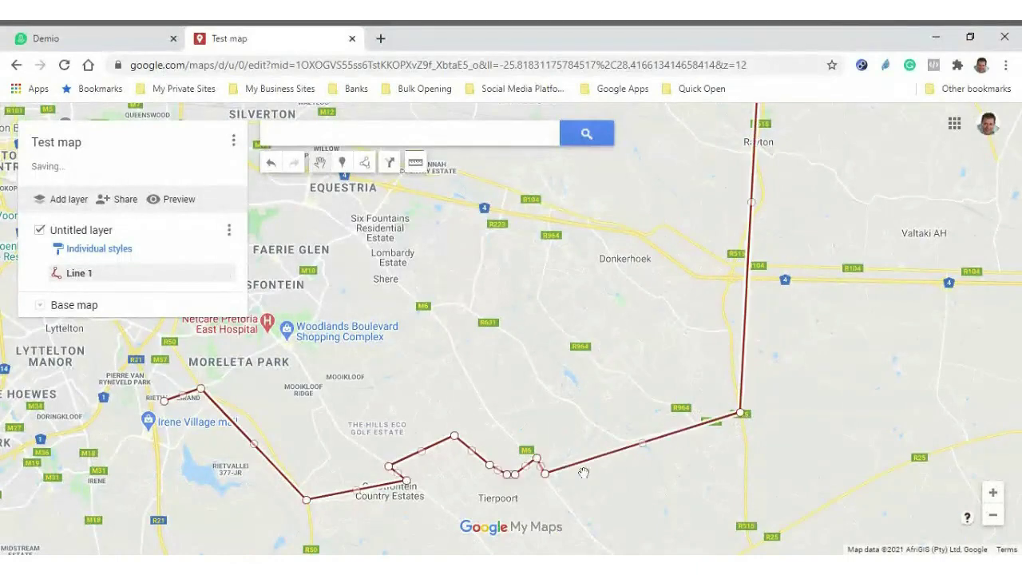
Step: Add two bend points along the R631 between the M6 and the R515 so the line follows Boschkop Road
scroll(583, 473, "up", 2)
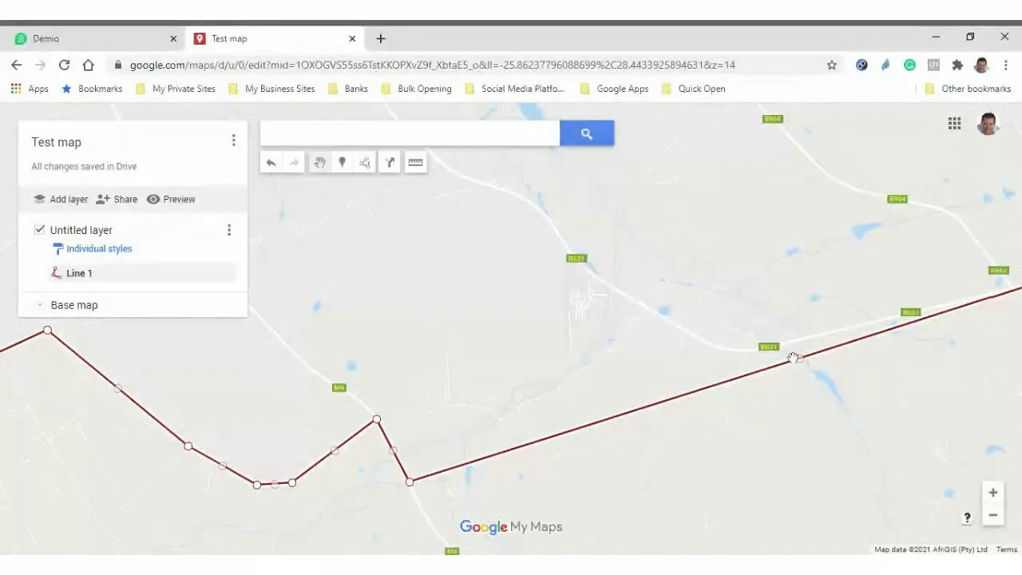
left_click_drag(800, 359, 649, 311)
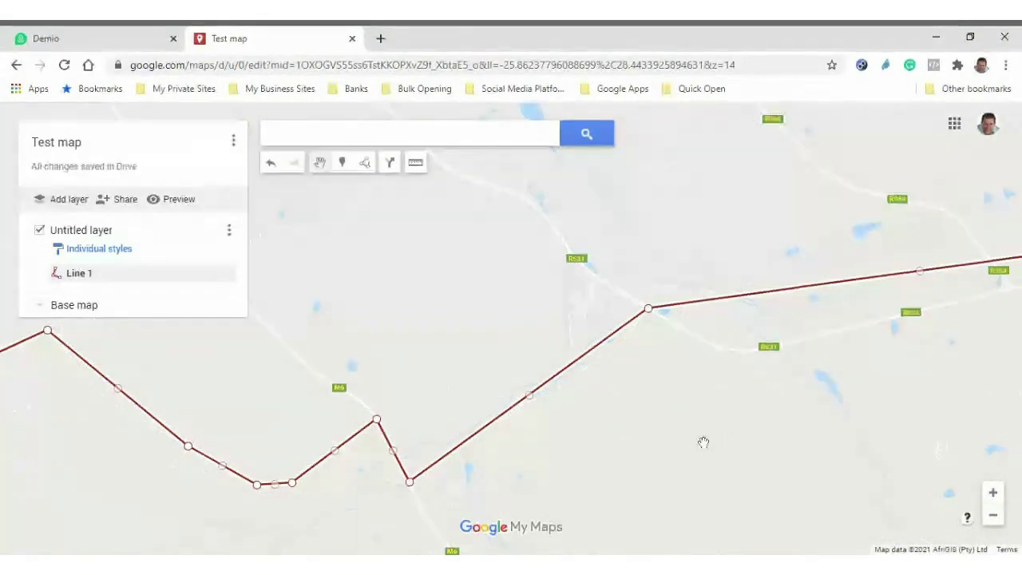
left_click_drag(703, 440, 582, 426)
left_click_drag(762, 273, 584, 354)
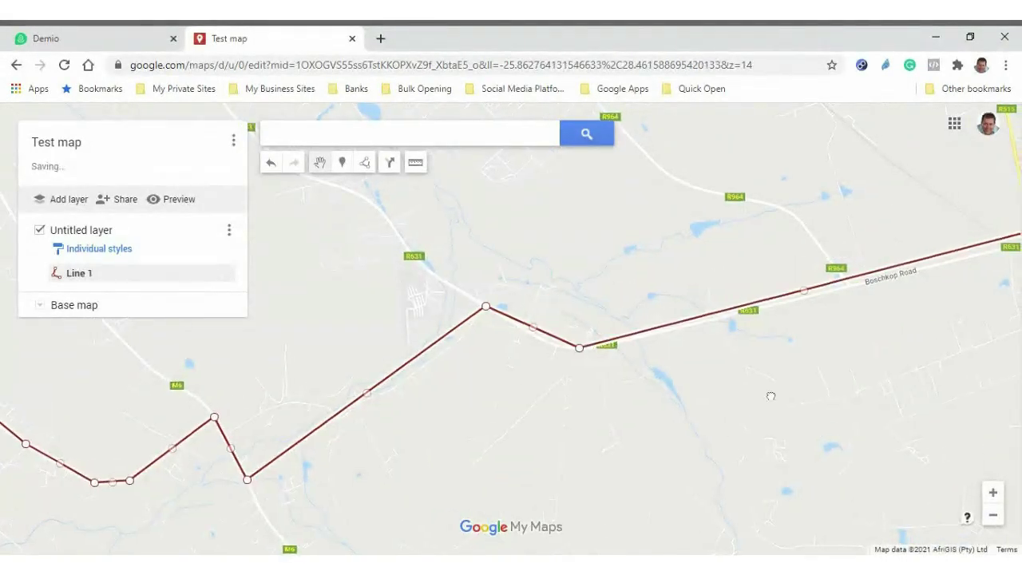
Step: Examine the reshaped route from the R50 through Tierpoort to the R515 and up to Cullinan
left_click_drag(769, 395, 506, 411)
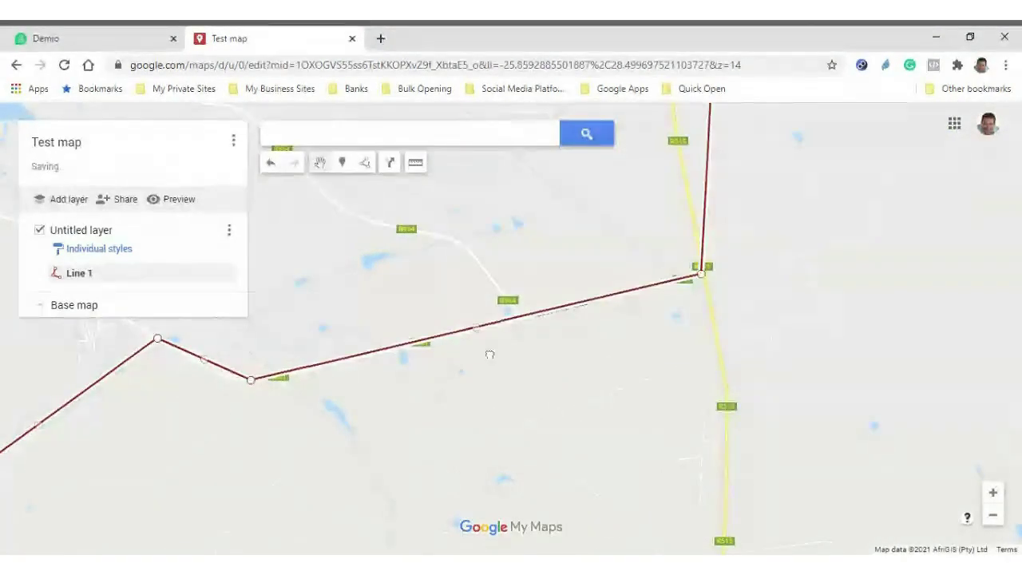
key("Left")
key("Down")
scroll(236, 416, "down", 1)
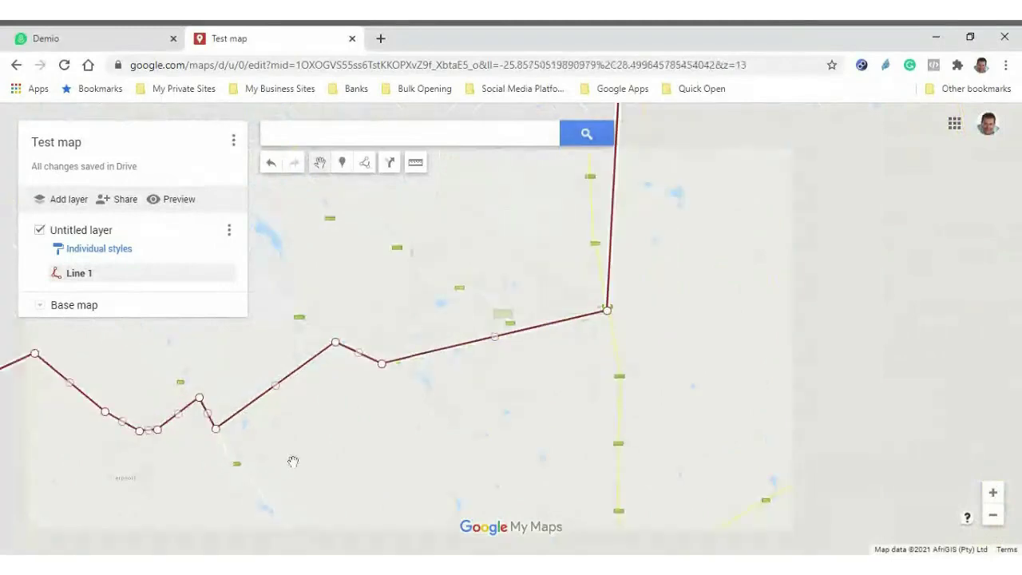
key("Left")
key("Down")
left_click_drag(701, 361, 713, 382)
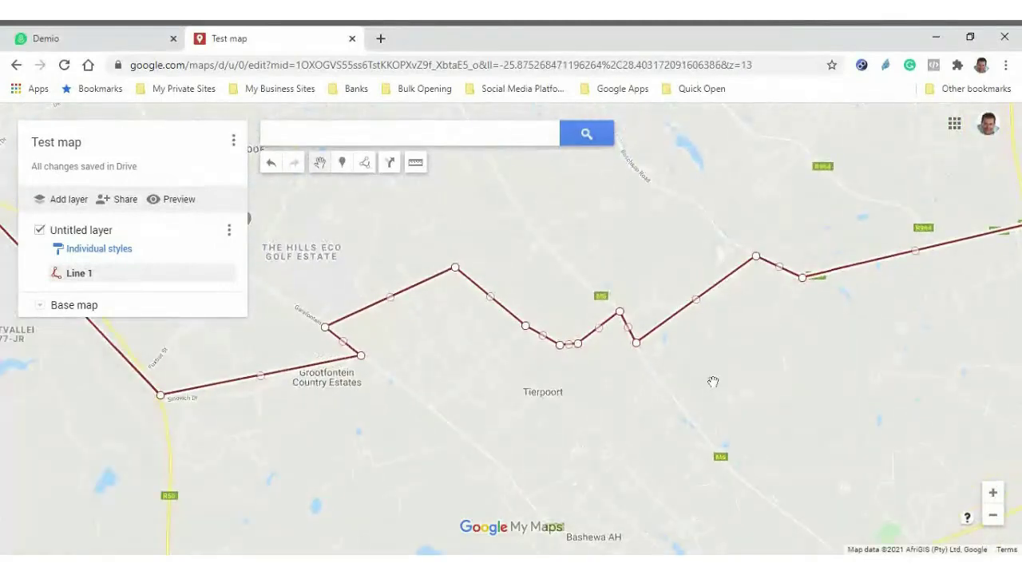
scroll(598, 335, "down", 2)
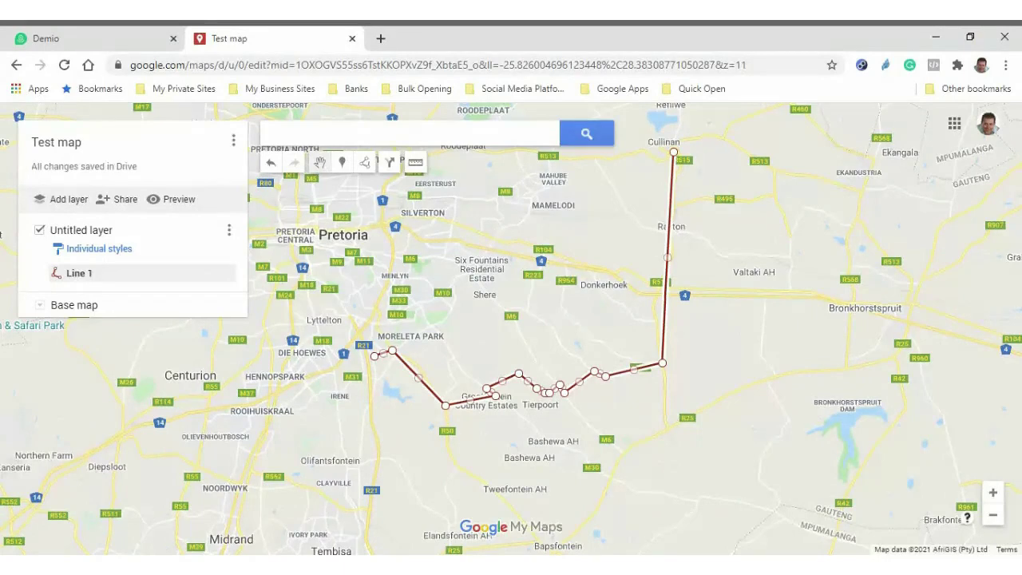
scroll(684, 342, "up", 2)
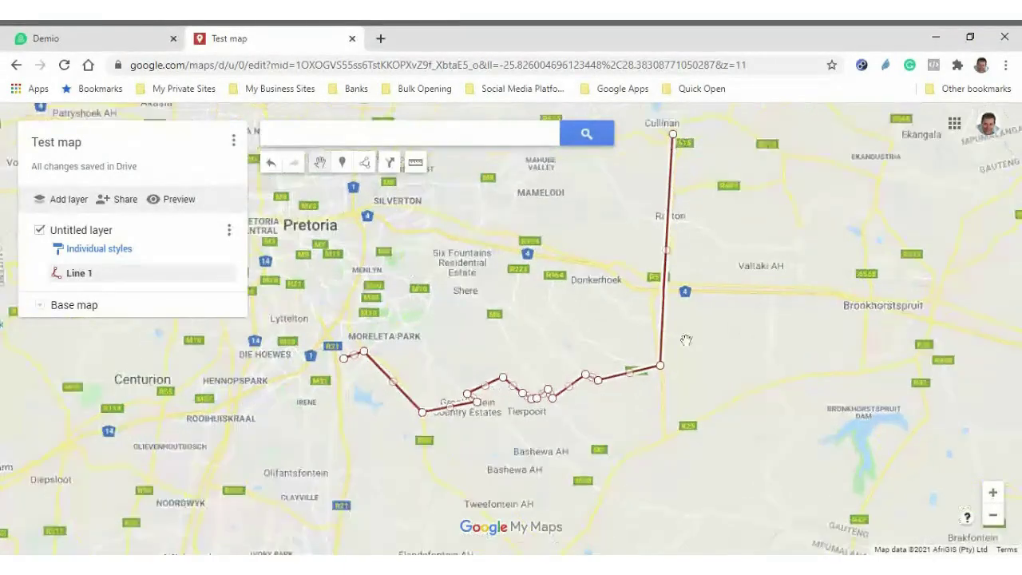
scroll(692, 359, "up", 1)
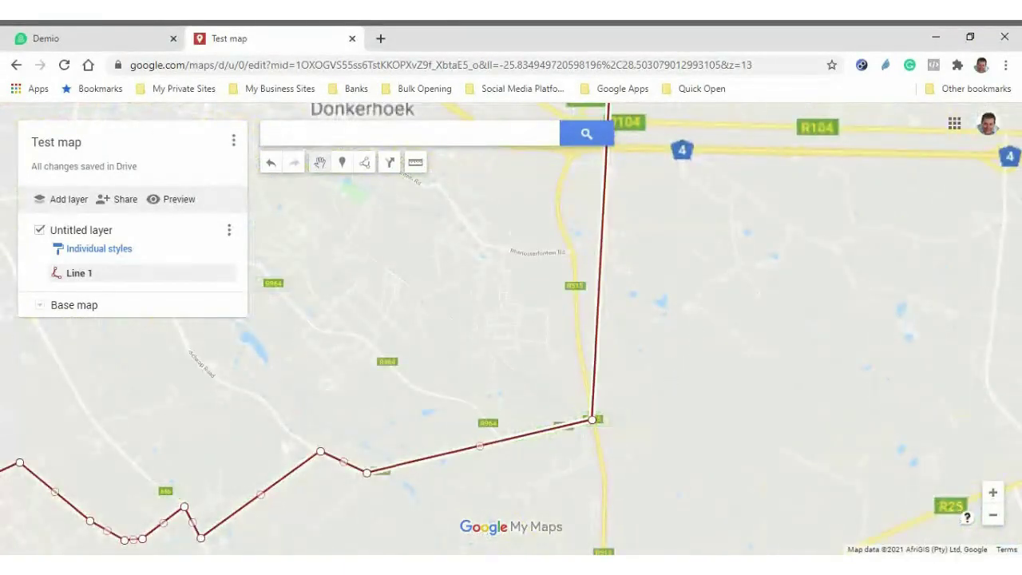
Step: Add a bend point just below Lakelands Strawberry Farm and move the bend at Liebristo Farm Lodge up the M6 towards Vyvere Country House
left_click_drag(689, 353, 790, 227)
left_click_drag(114, 370, 417, 339)
scroll(416, 339, "up", 2)
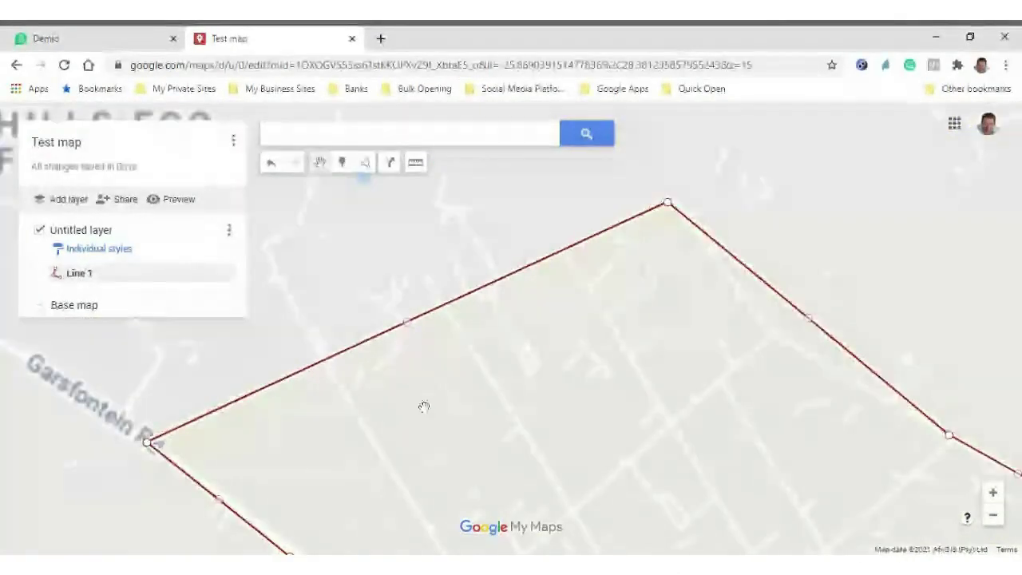
left_click_drag(505, 415, 575, 359)
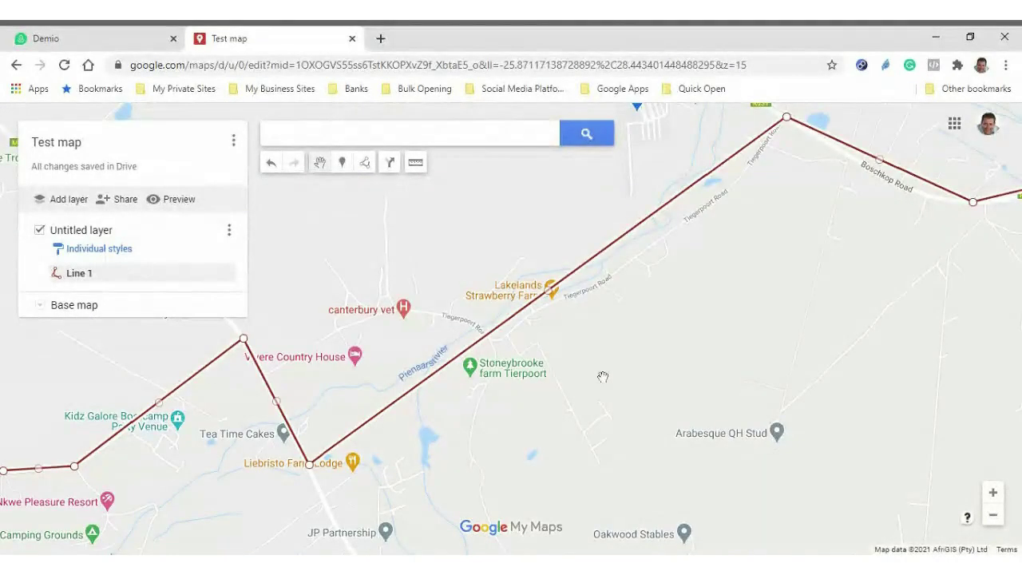
left_click_drag(549, 297, 535, 317)
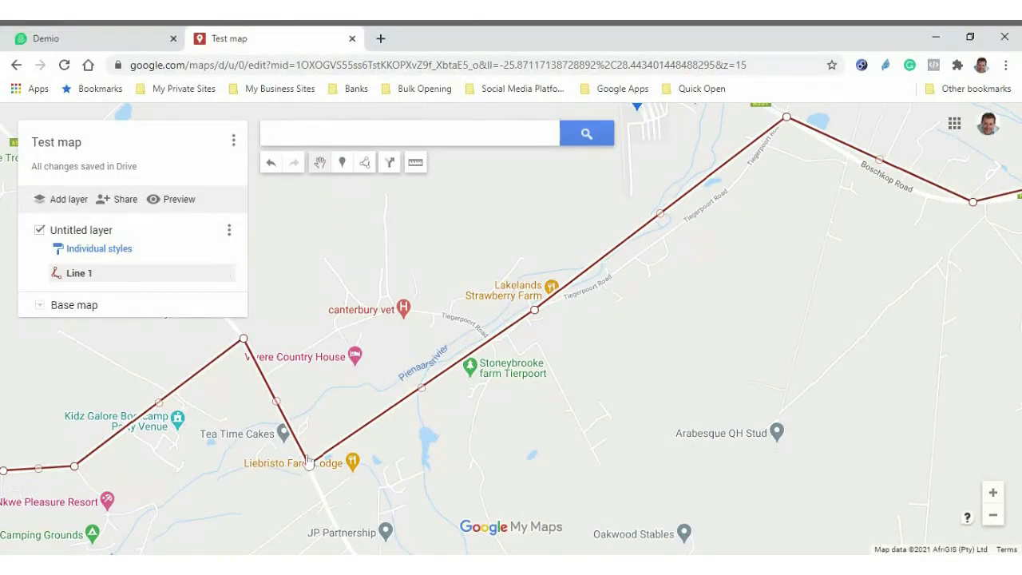
left_click_drag(308, 463, 263, 376)
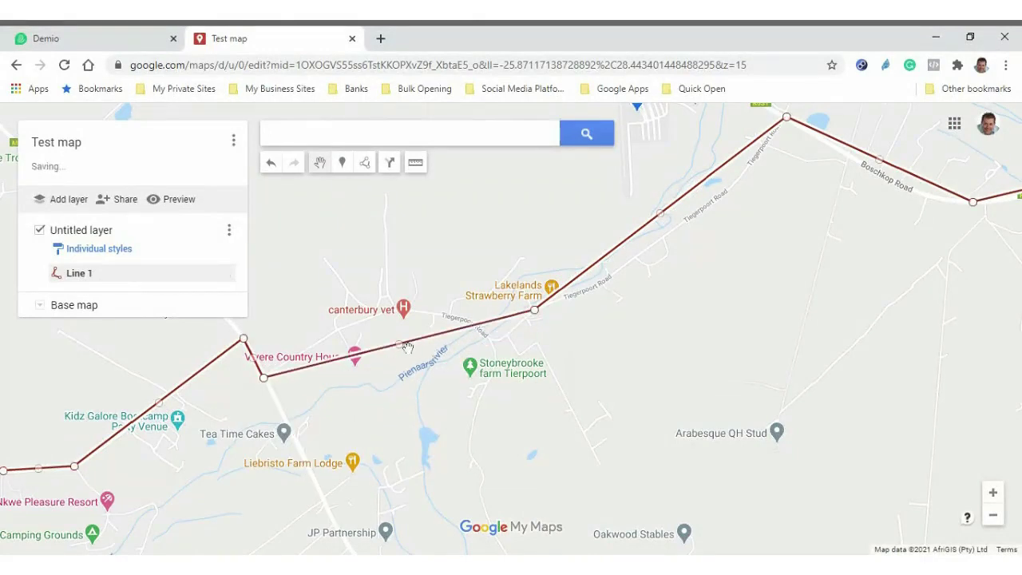
Step: Add three bend points so the line follows Tiegerpoort Road past canterbury vet to the road junction north of Stoneybrooke farm Tierpoort
left_click_drag(401, 345, 338, 337)
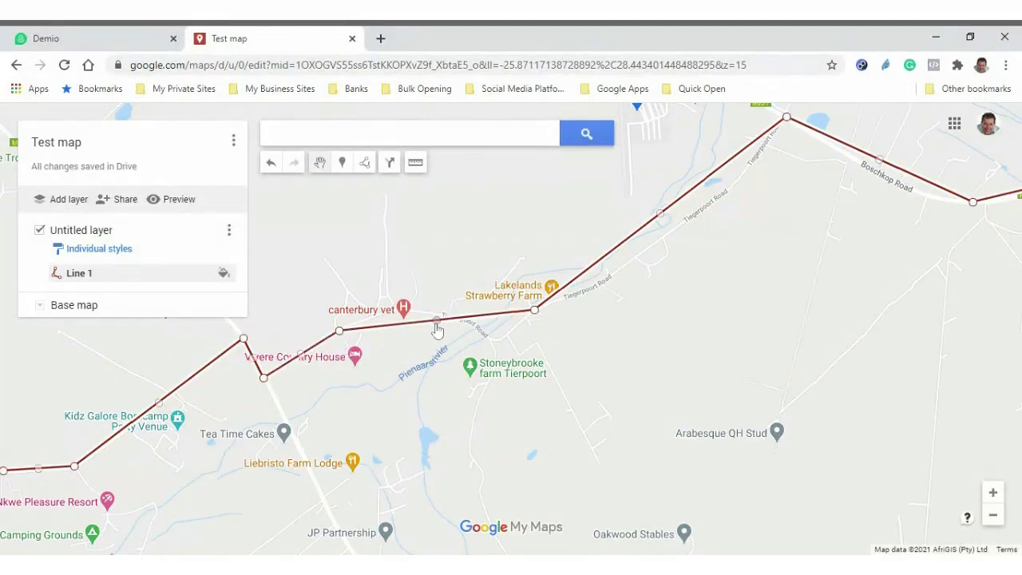
left_click_drag(438, 326, 411, 316)
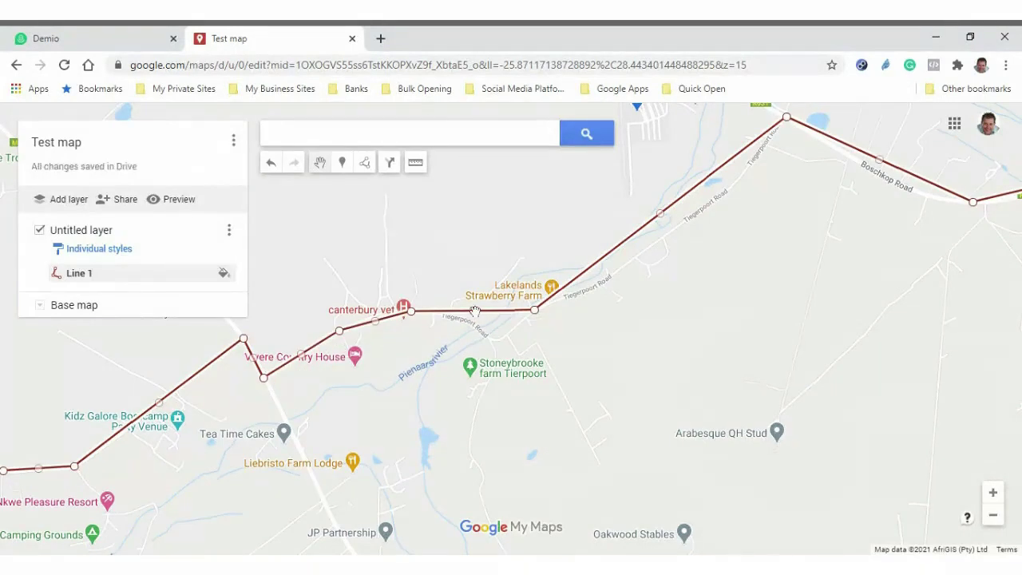
left_click_drag(474, 313, 492, 342)
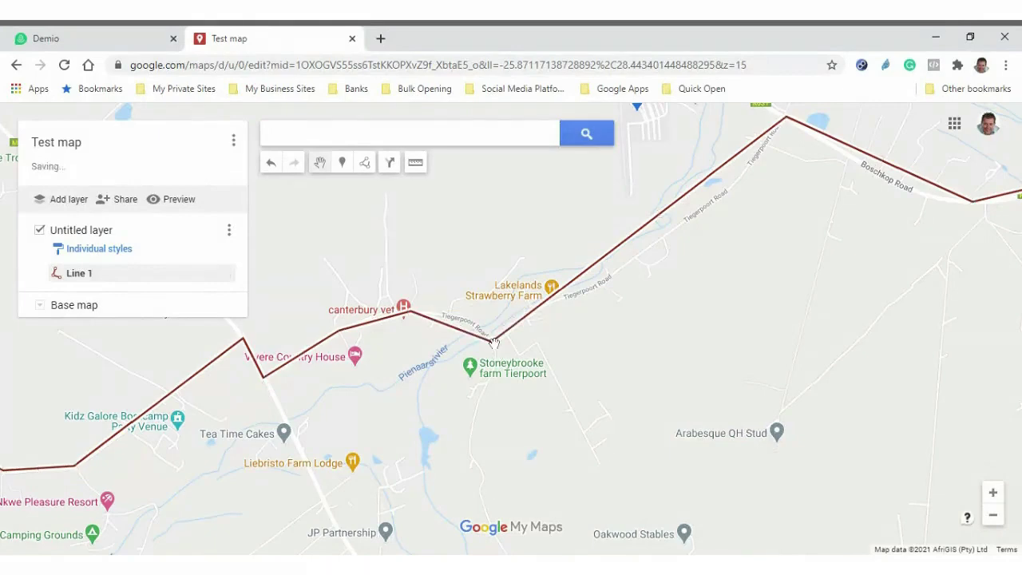
Step: Fit the line to Tiegerpoort Road at the Pienaarsrivier crossing by repositioning the junction bend and adding a bend point on each side
scroll(492, 342, "up", 2)
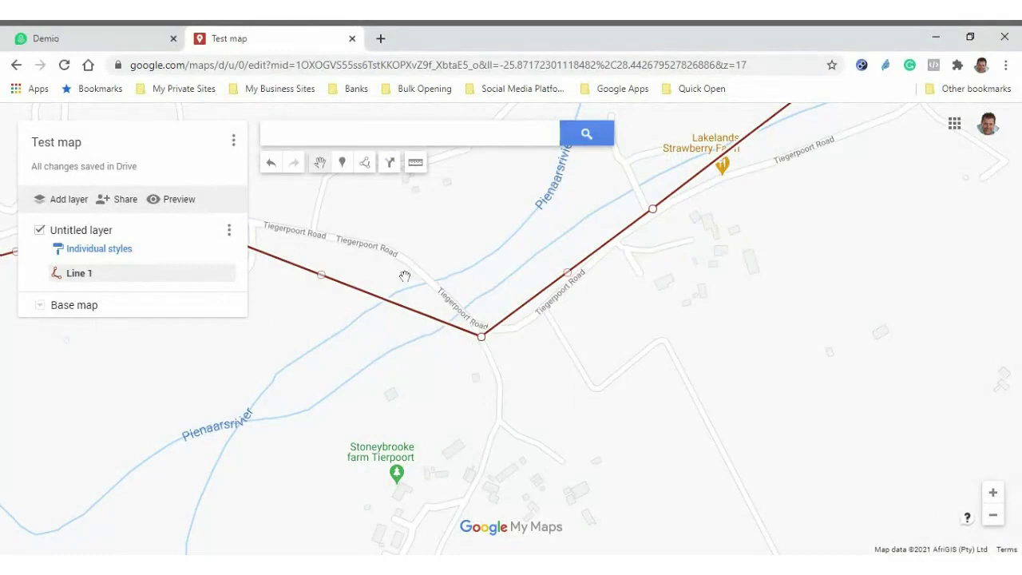
left_click_drag(483, 338, 480, 279)
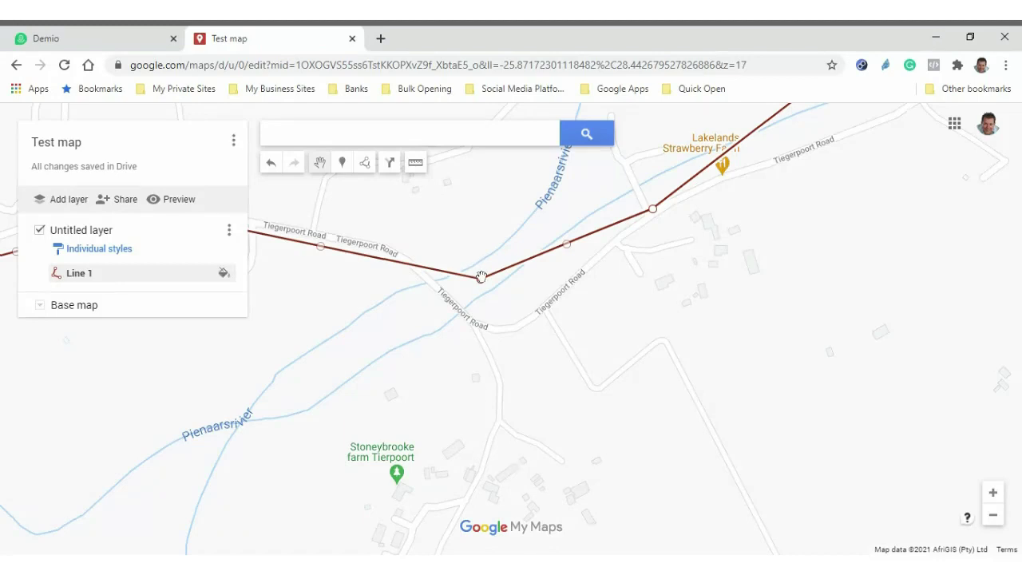
left_click_drag(481, 281, 475, 321)
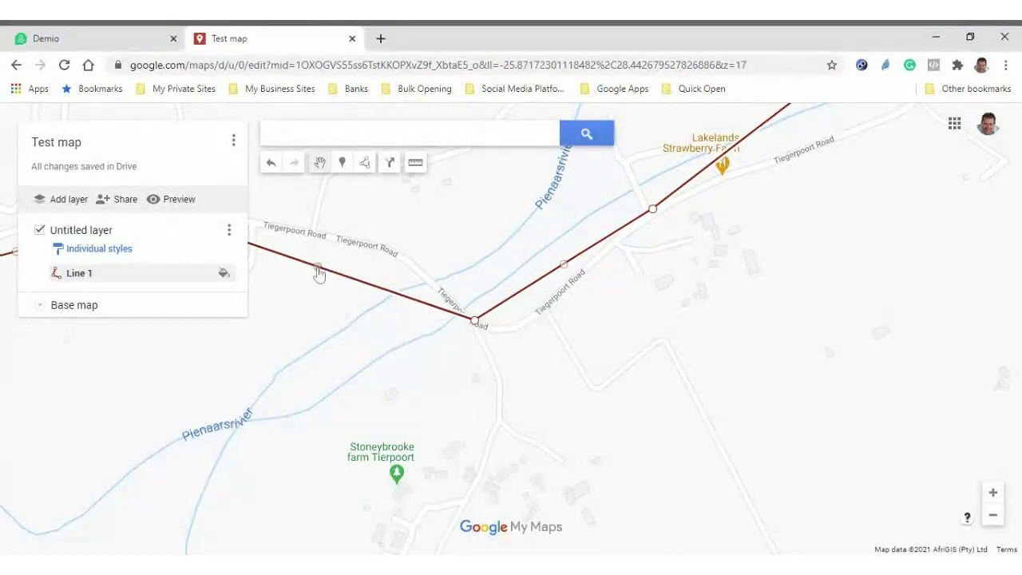
left_click_drag(318, 269, 392, 251)
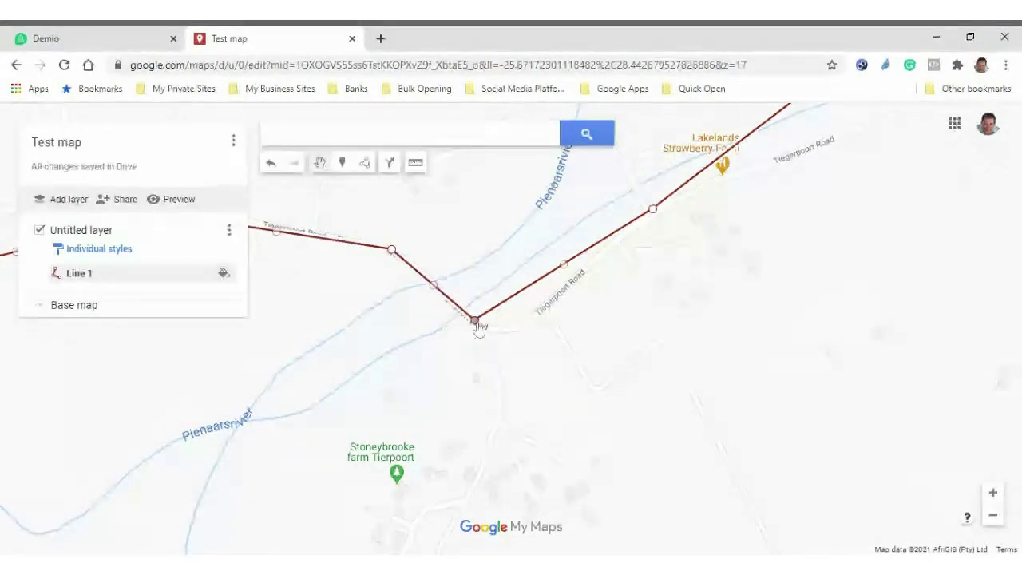
left_click_drag(560, 265, 531, 315)
Step: Add a bend point on Tiegerpoort Road just northeast of Lakelands Strawberry Farm
left_click_drag(830, 257, 454, 475)
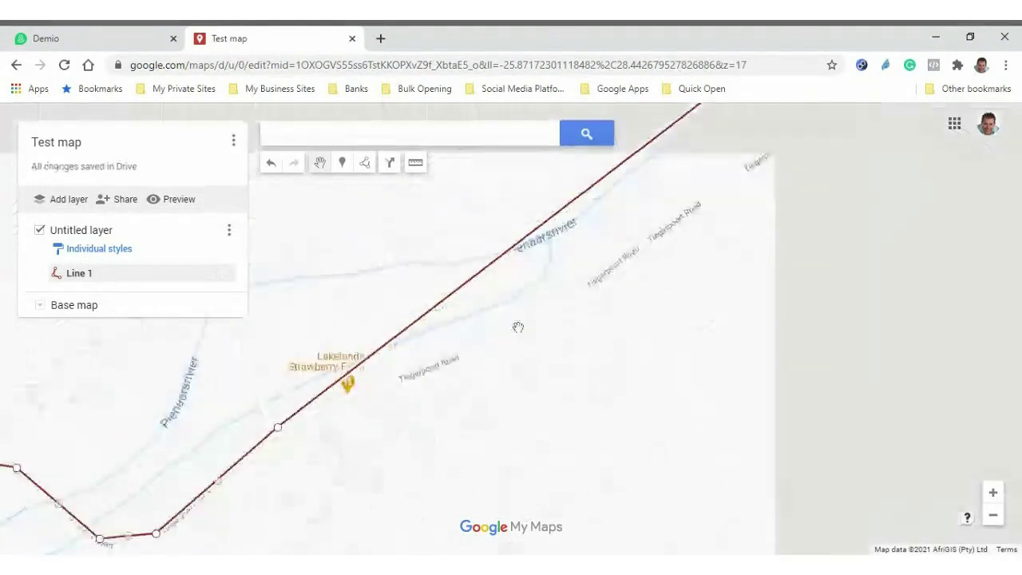
scroll(611, 263, "down", 2)
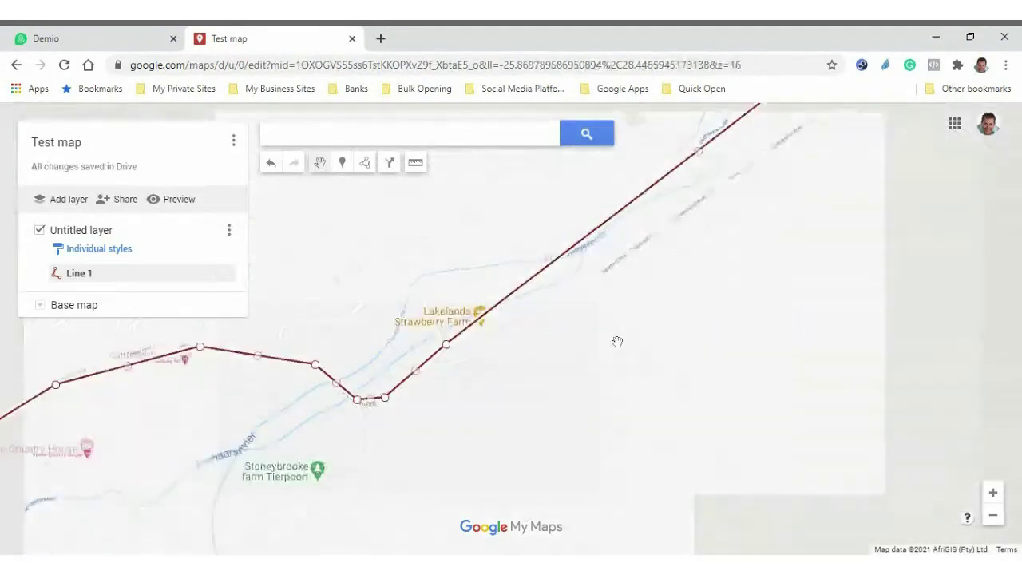
left_click_drag(616, 342, 592, 370)
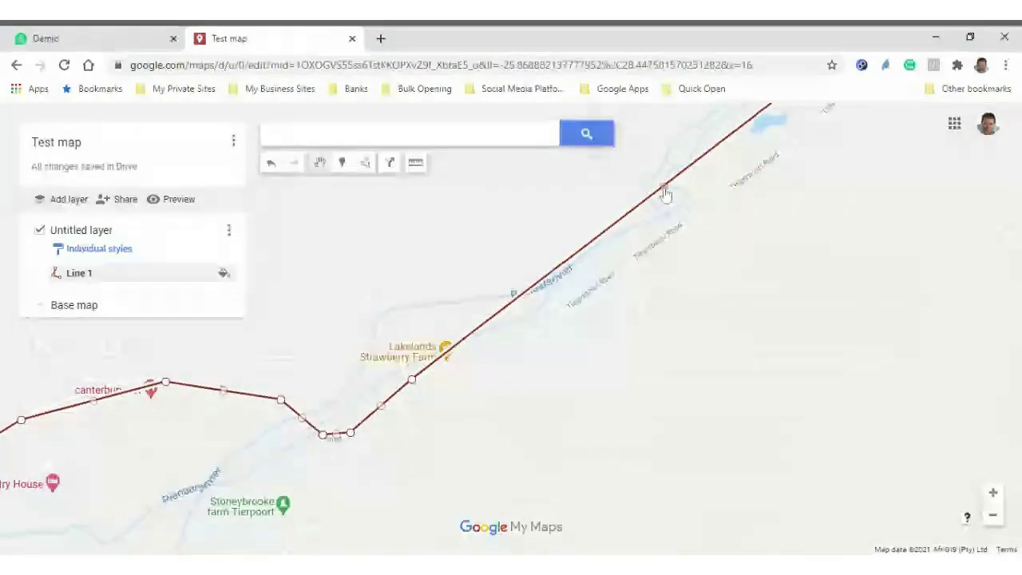
left_click_drag(663, 188, 547, 329)
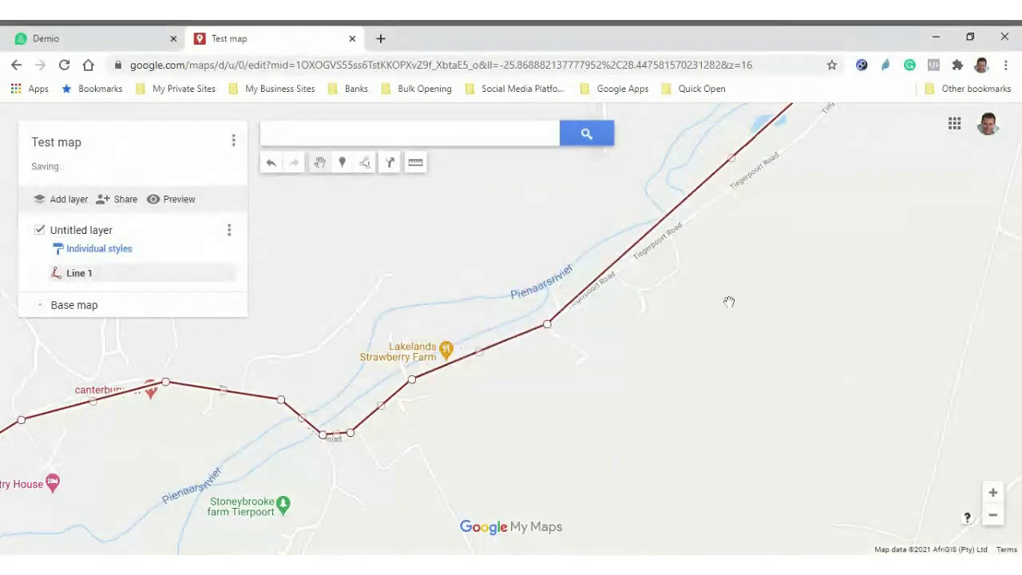
Step: Examine the reshaped route from the Pretoria area to Cullinan, including the stretch around Tiegerpoort Road, Boschkop Road and Kitty Hawk Aerodrome
left_click_drag(770, 289, 692, 396)
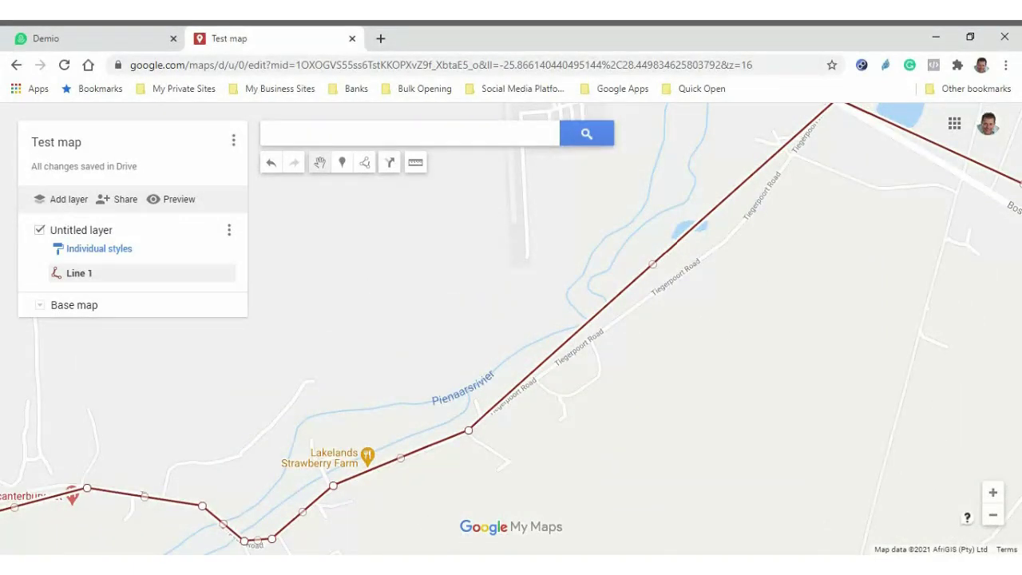
scroll(601, 449, "down", 1)
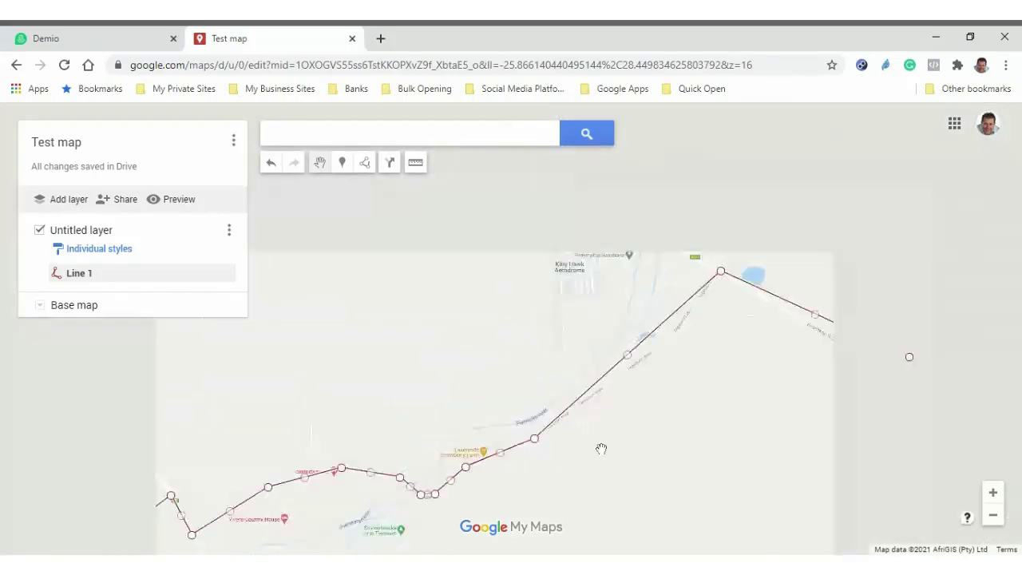
scroll(601, 448, "down", 1)
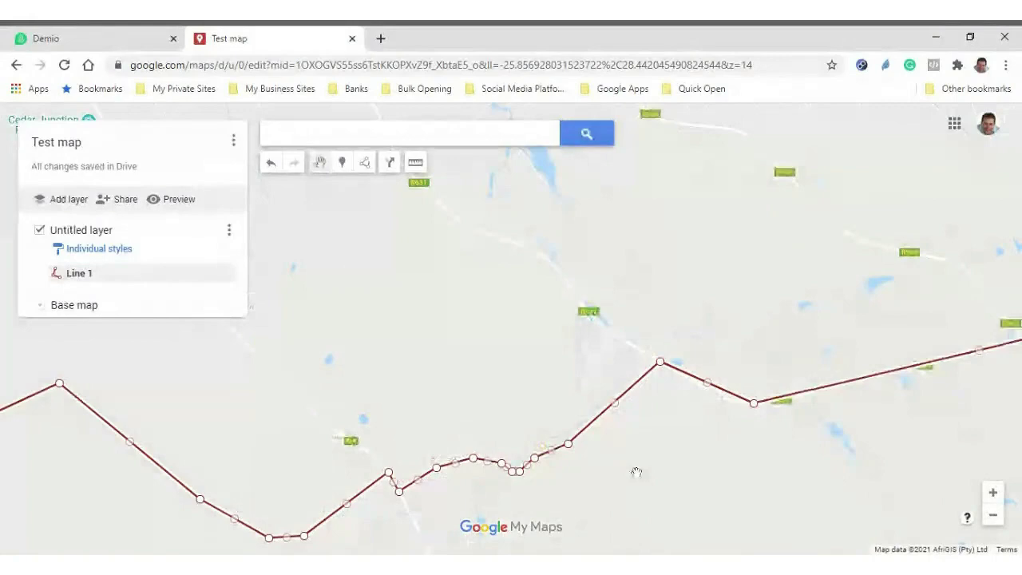
left_click_drag(657, 431, 766, 376)
scroll(767, 375, "down", 1)
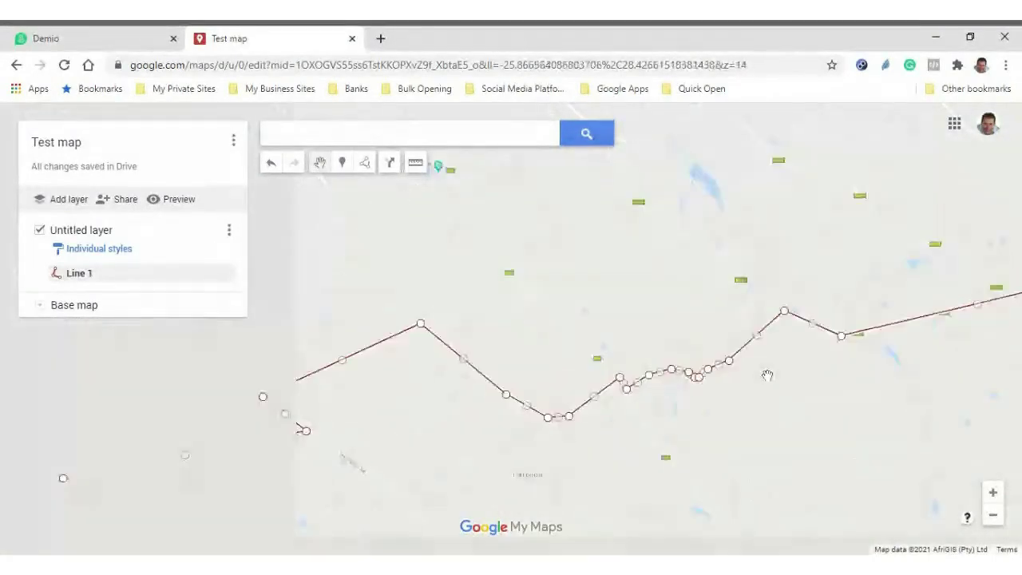
scroll(740, 406, "down", 1)
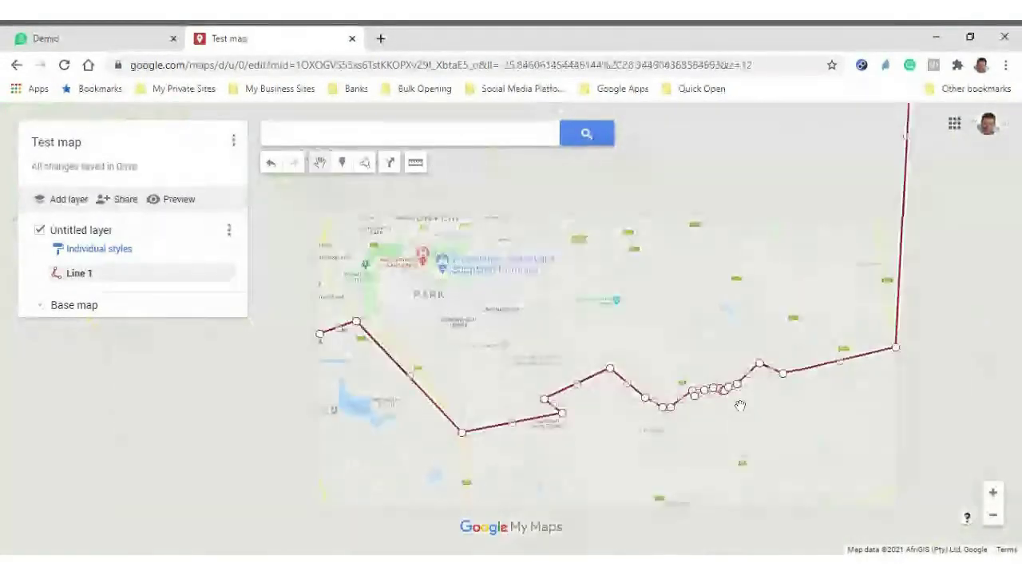
scroll(740, 405, "down", 1)
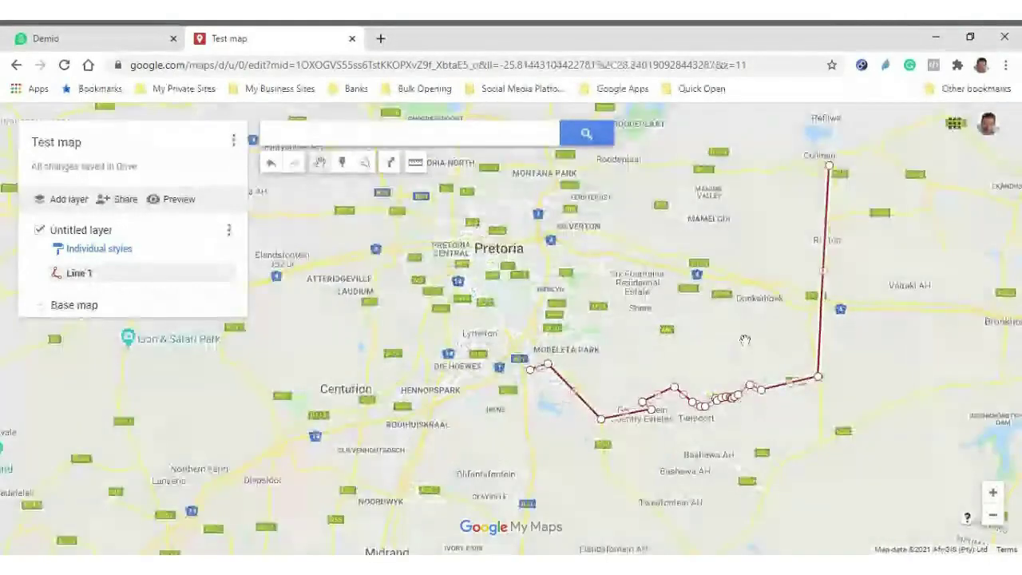
left_click_drag(745, 341, 602, 393)
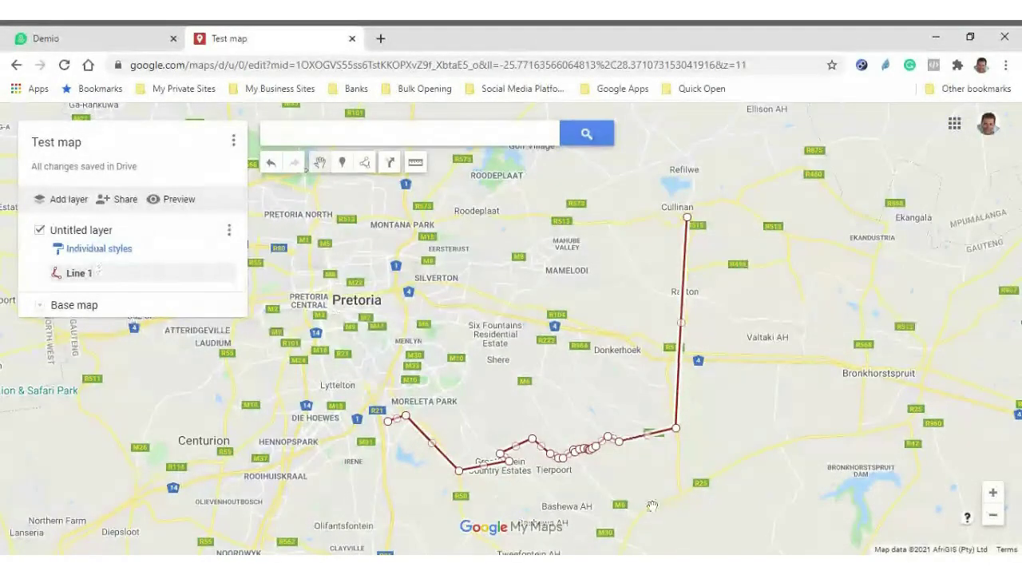
scroll(603, 448, "up", 2)
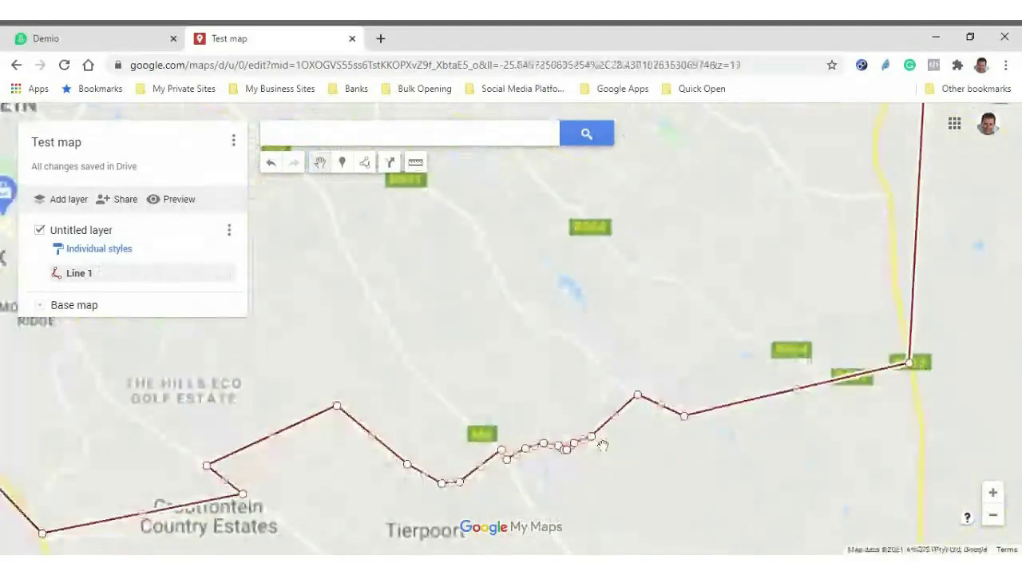
scroll(603, 448, "up", 1)
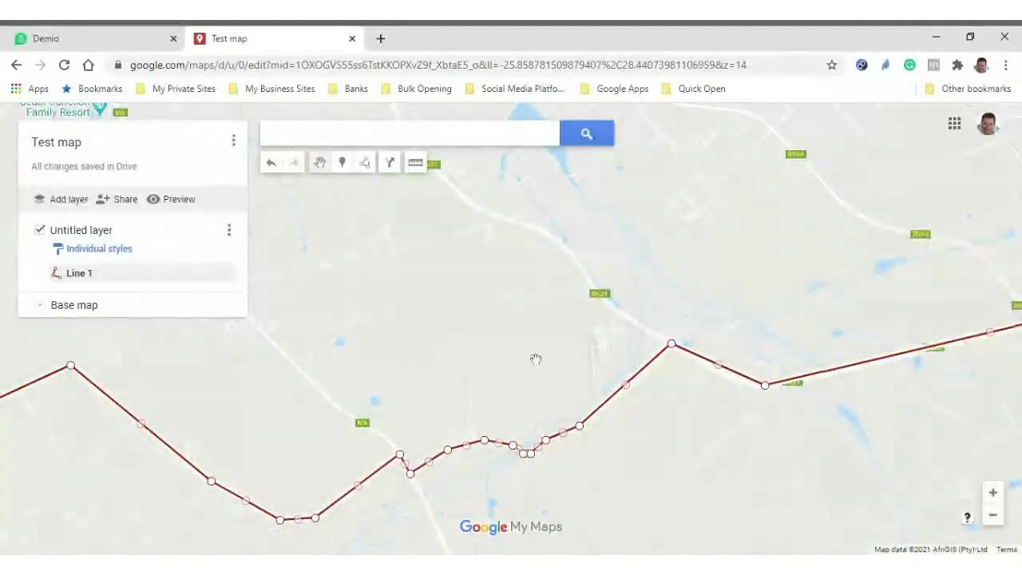
left_click_drag(536, 359, 530, 384)
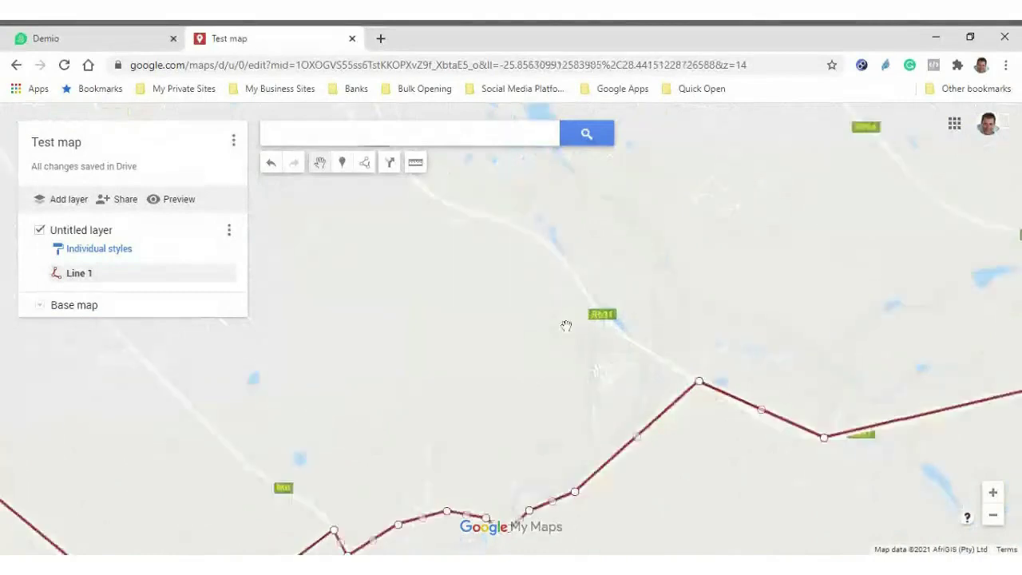
scroll(612, 404, "up", 1)
left_click_drag(641, 434, 561, 383)
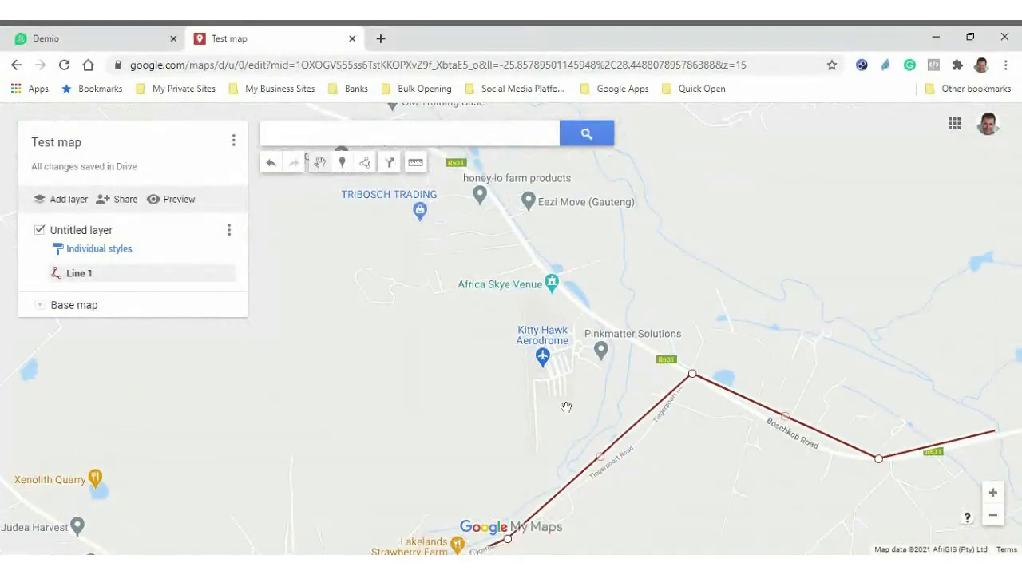
Step: Add a second layer to the map and name it POI
left_click(72, 202)
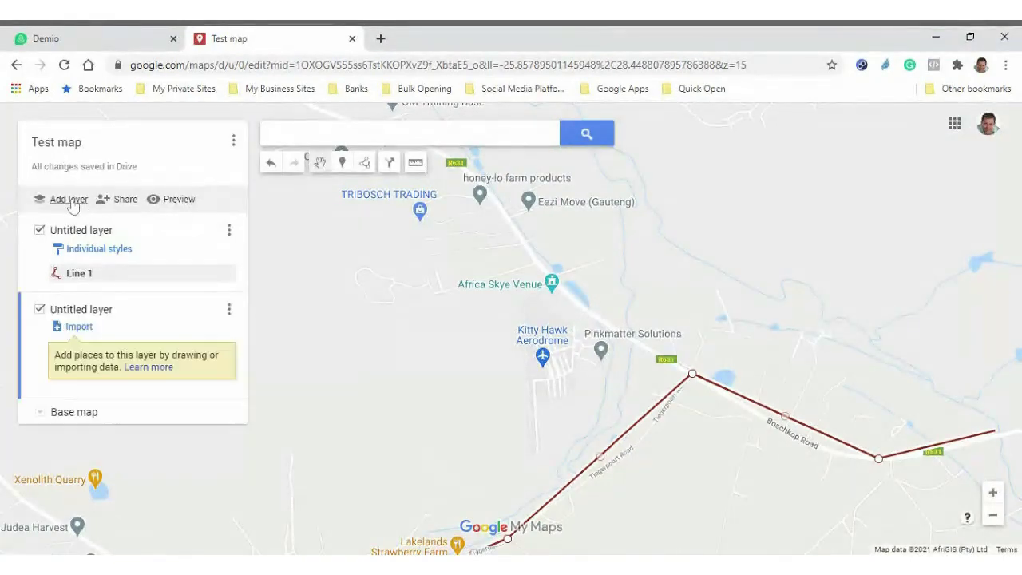
left_click(86, 309)
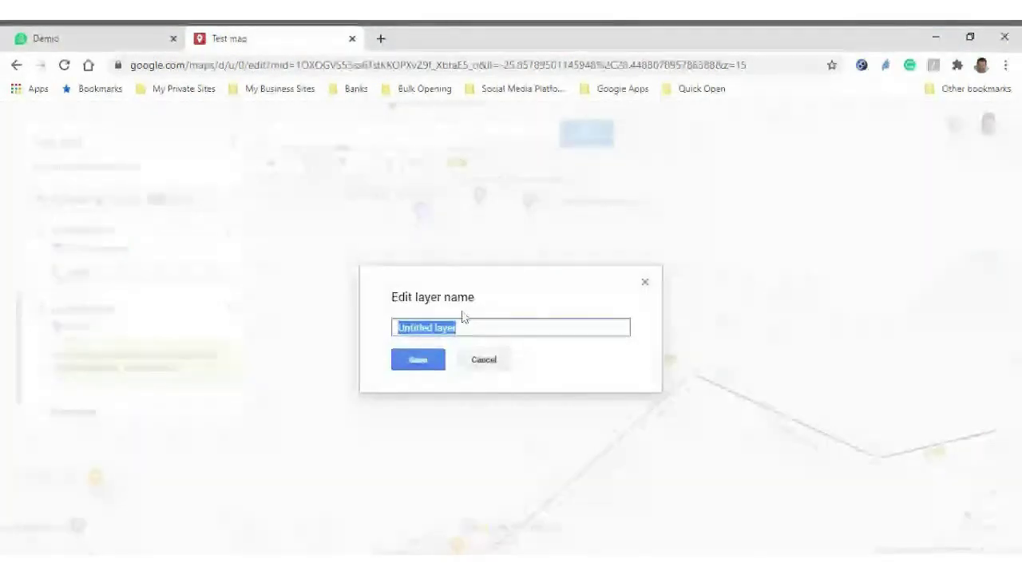
type("POI")
key("Return")
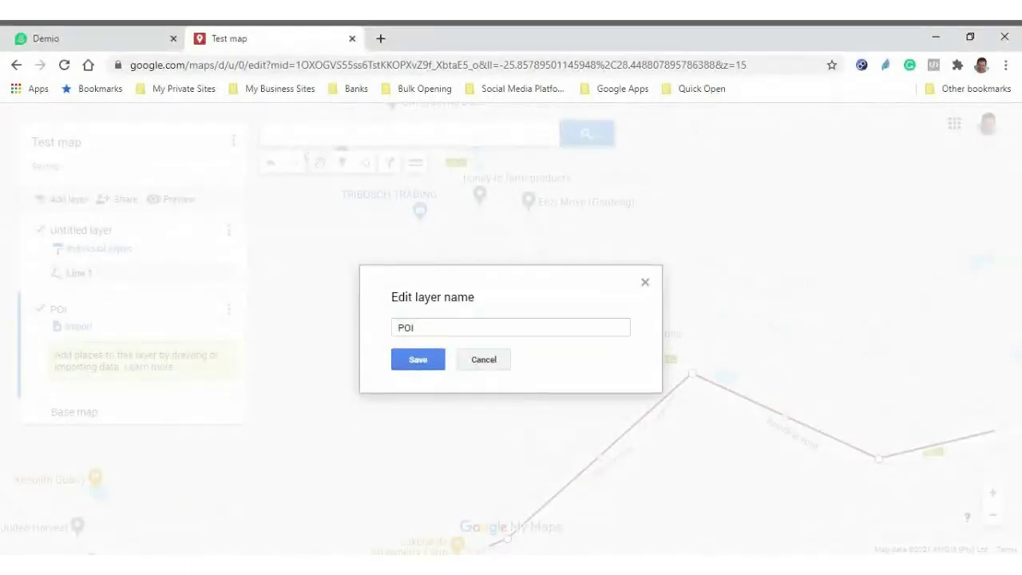
Step: Rename the untitled layer holding Line 1 as Routes, and switch the active layer to POI and back to Routes
left_click(91, 233)
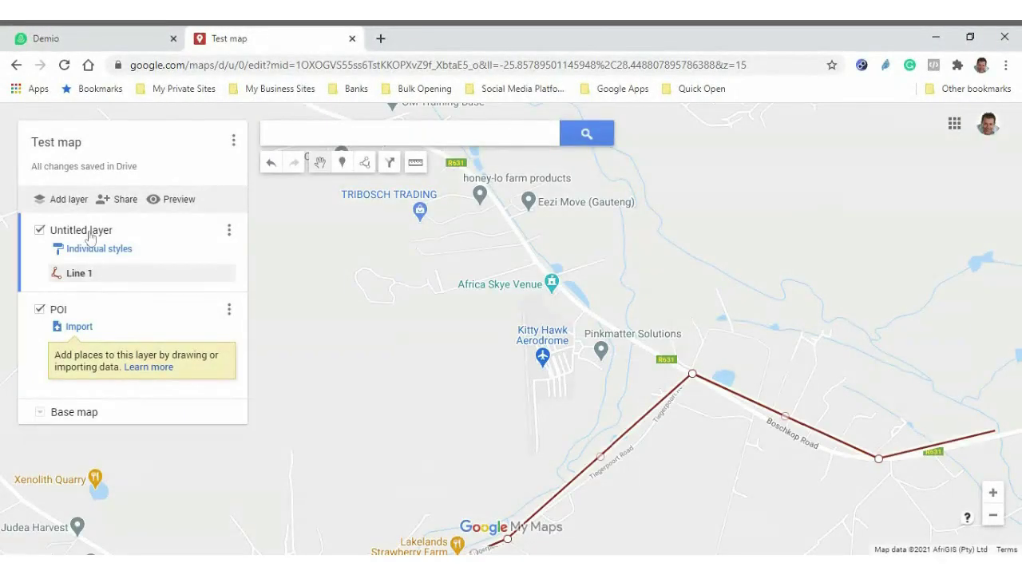
left_click(100, 231)
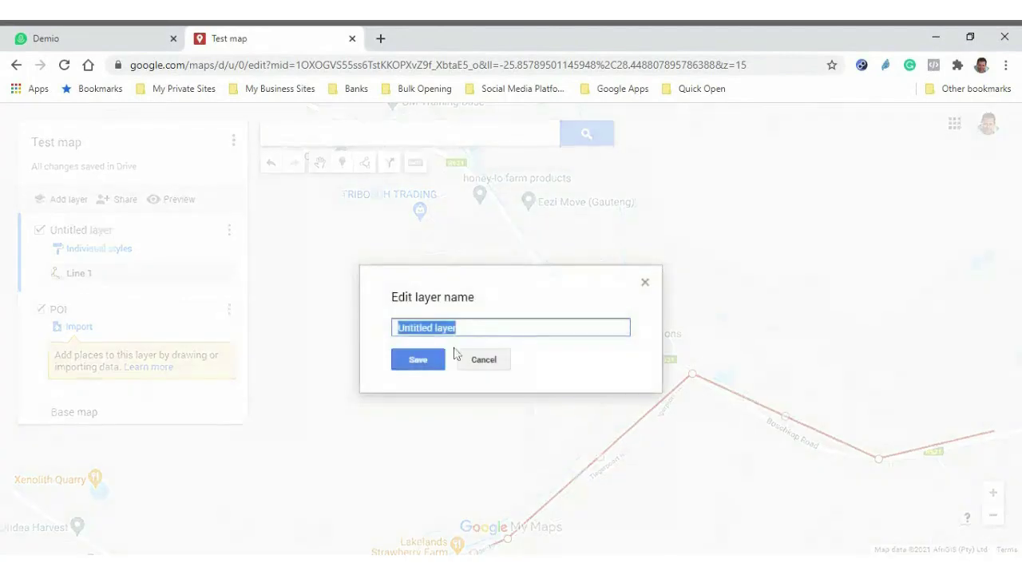
type("Routes")
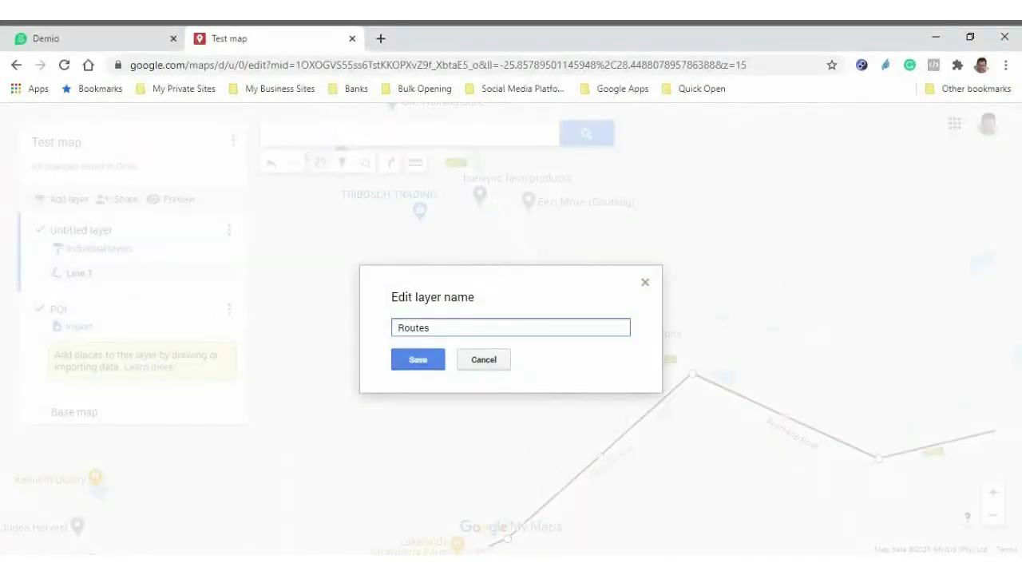
key("Return")
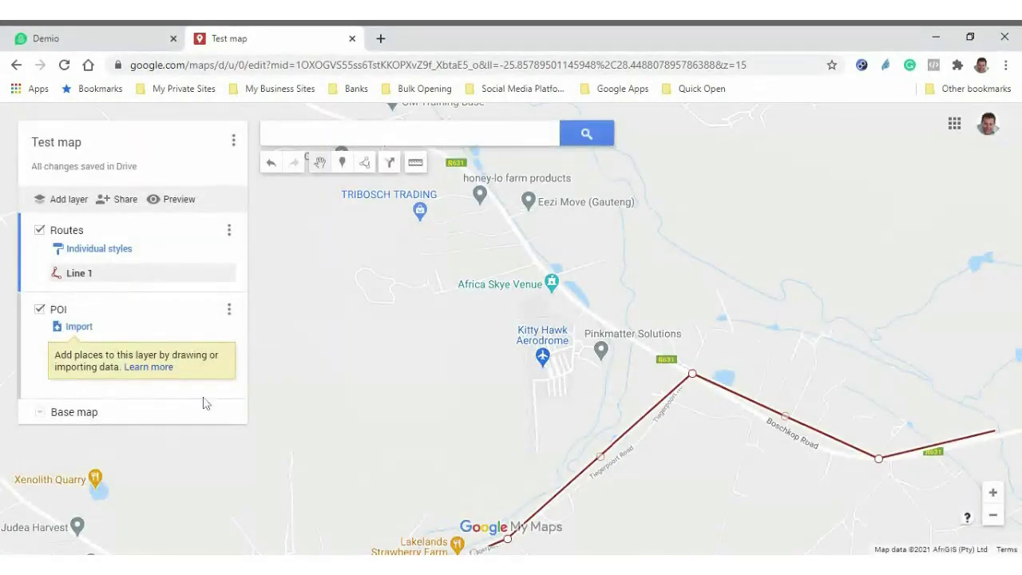
left_click(28, 335)
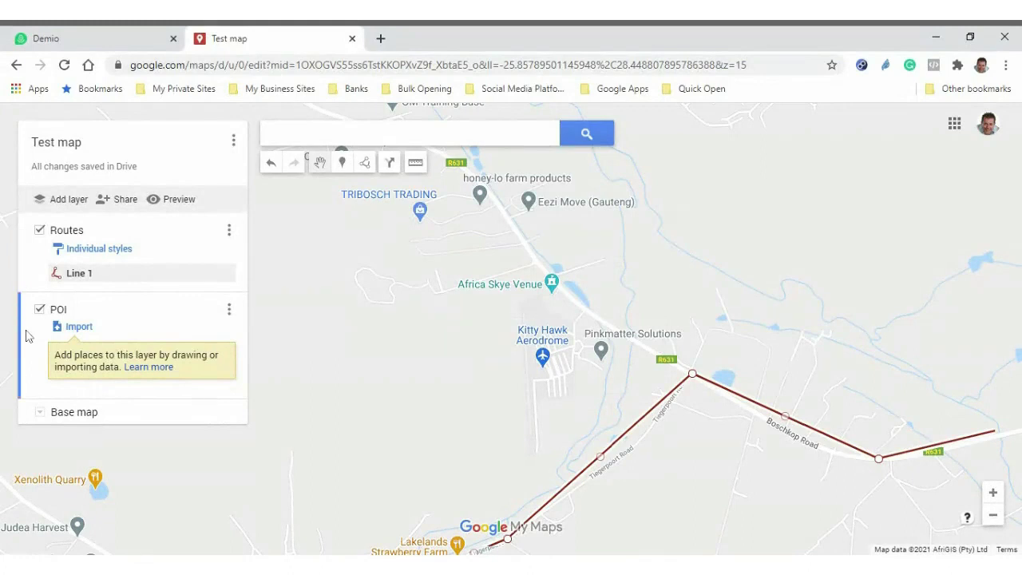
left_click(24, 268)
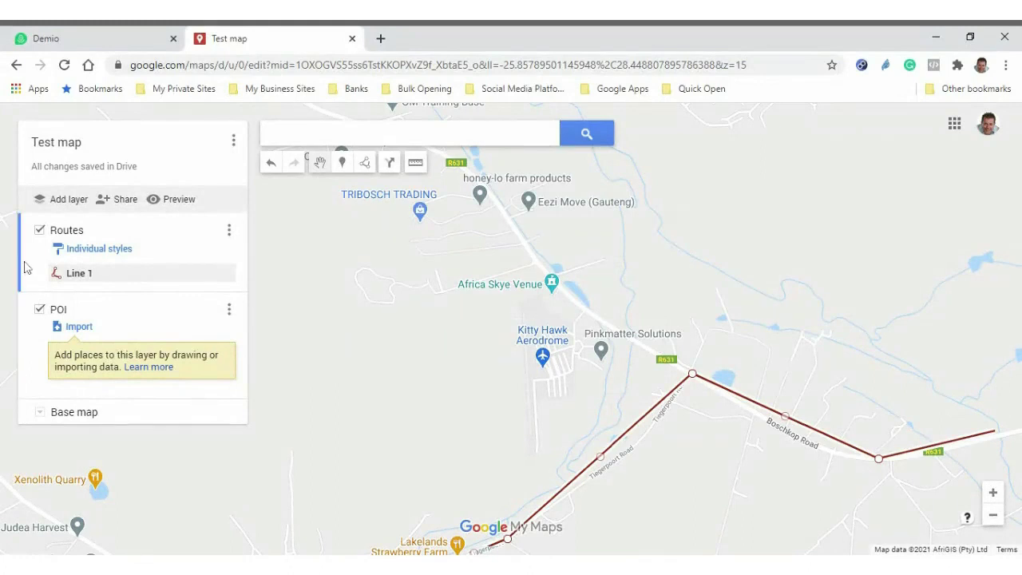
Step: Place a marker just south of Kitty Hawk Aerodrome in the Routes layer and save it
left_click(25, 327)
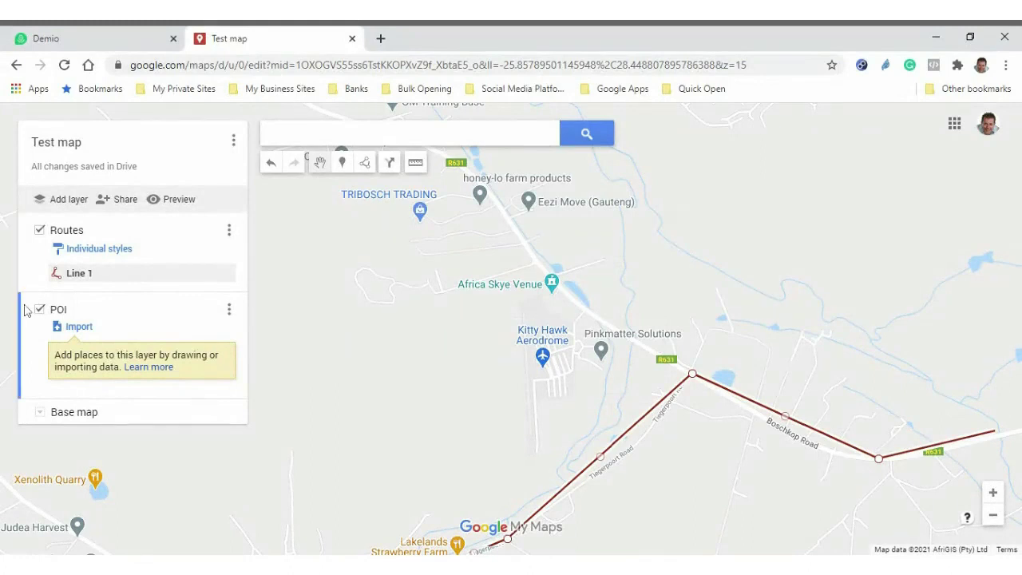
left_click(24, 290)
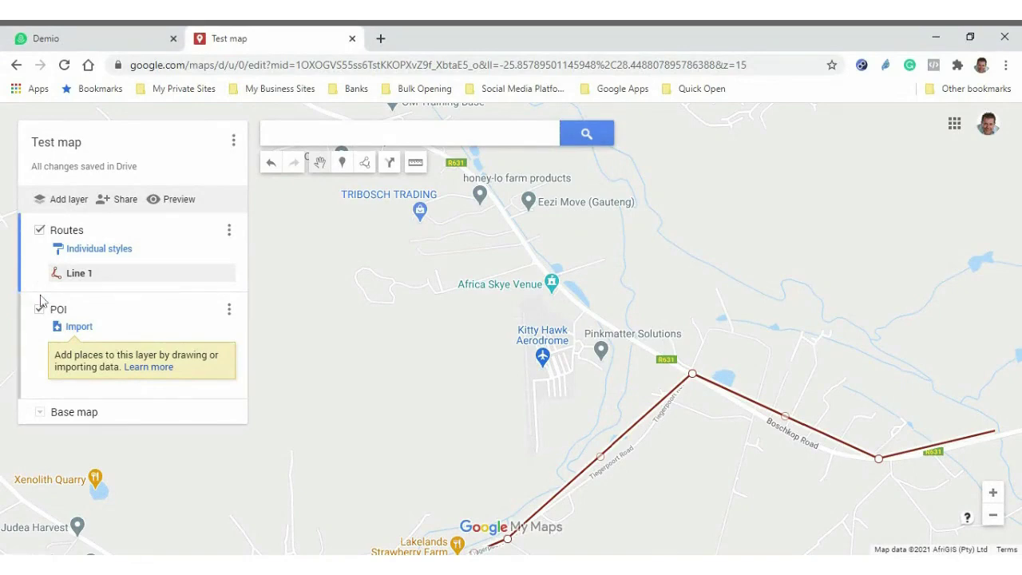
left_click(343, 164)
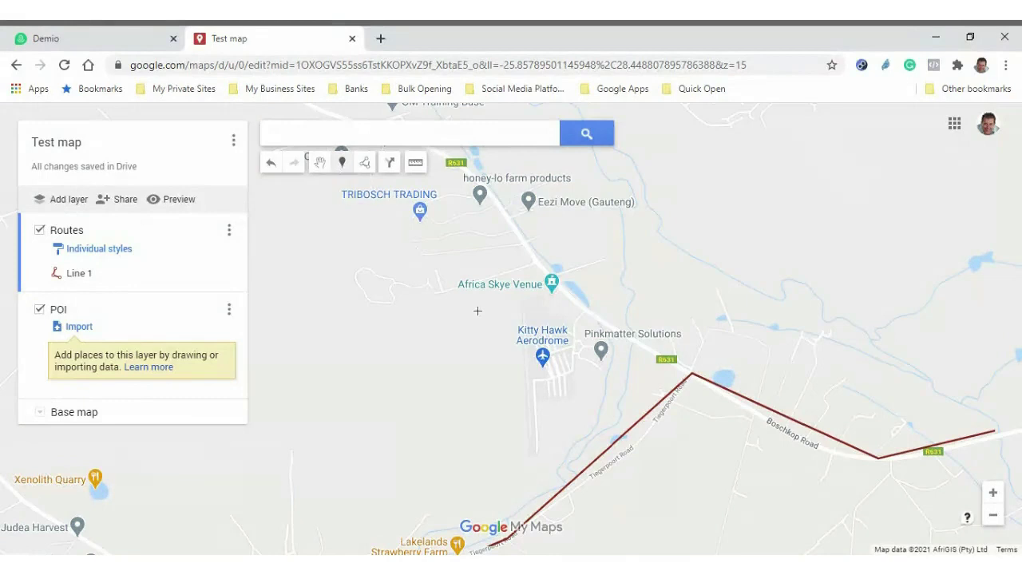
left_click(539, 394)
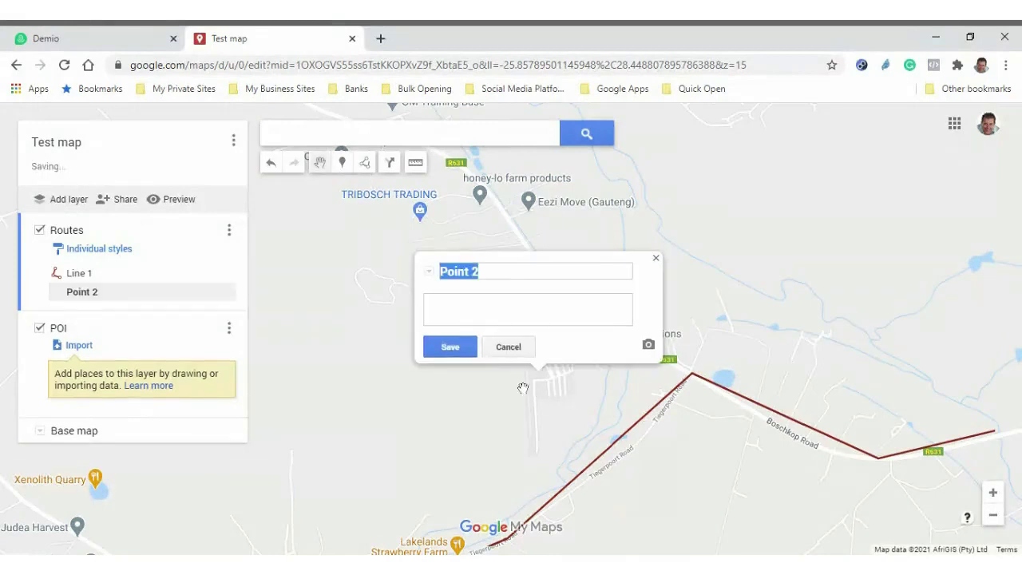
left_click(450, 347)
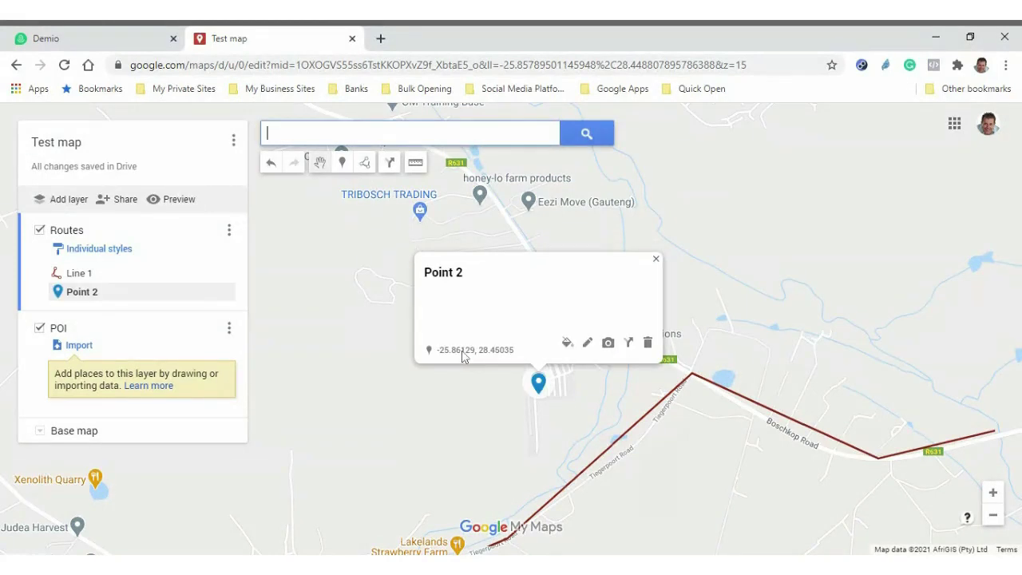
Step: Rename the new marker near Kitty Hawk Aerodrome as Coffee spot
left_click(588, 344)
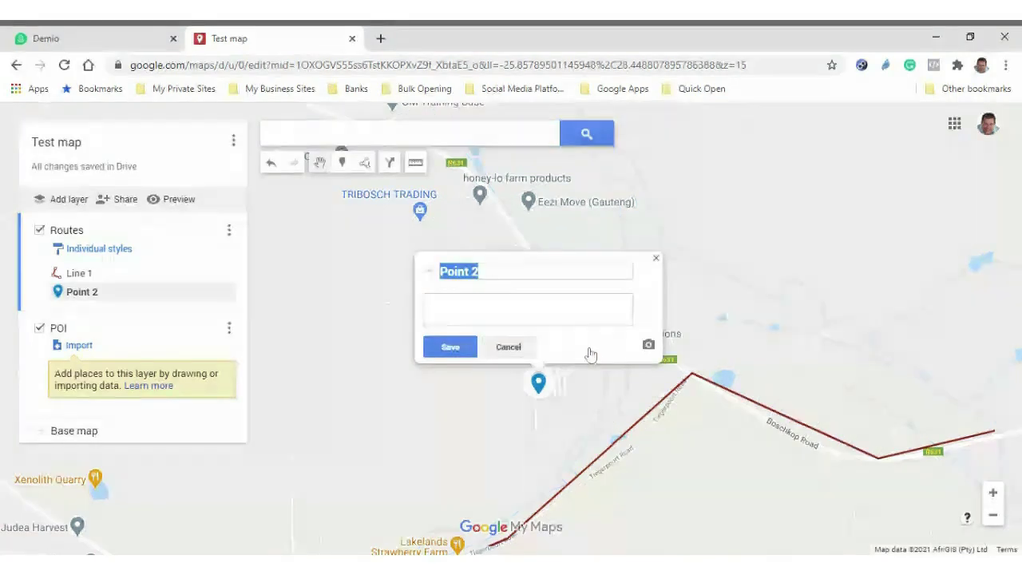
type("Coffee spot")
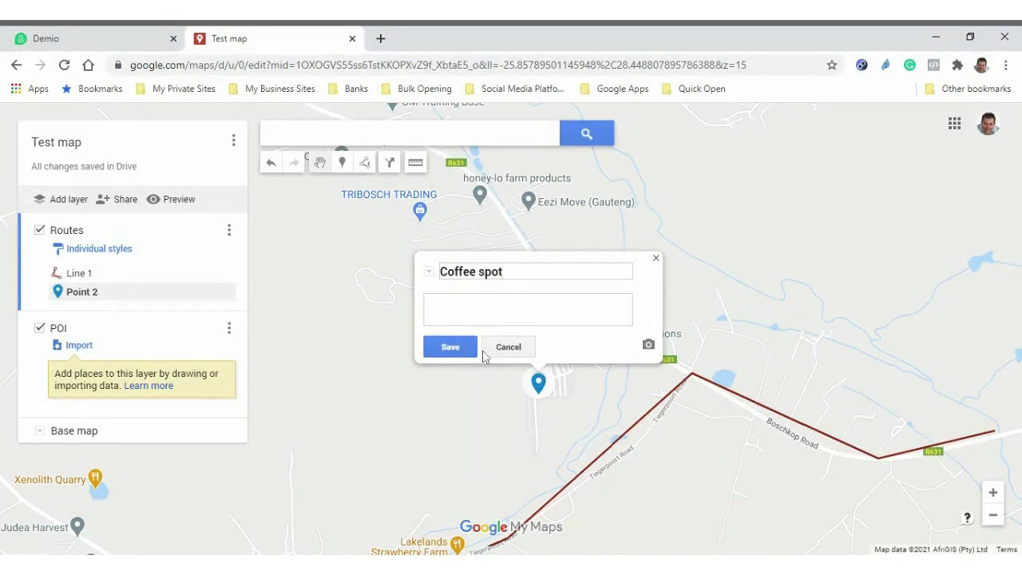
left_click(426, 350)
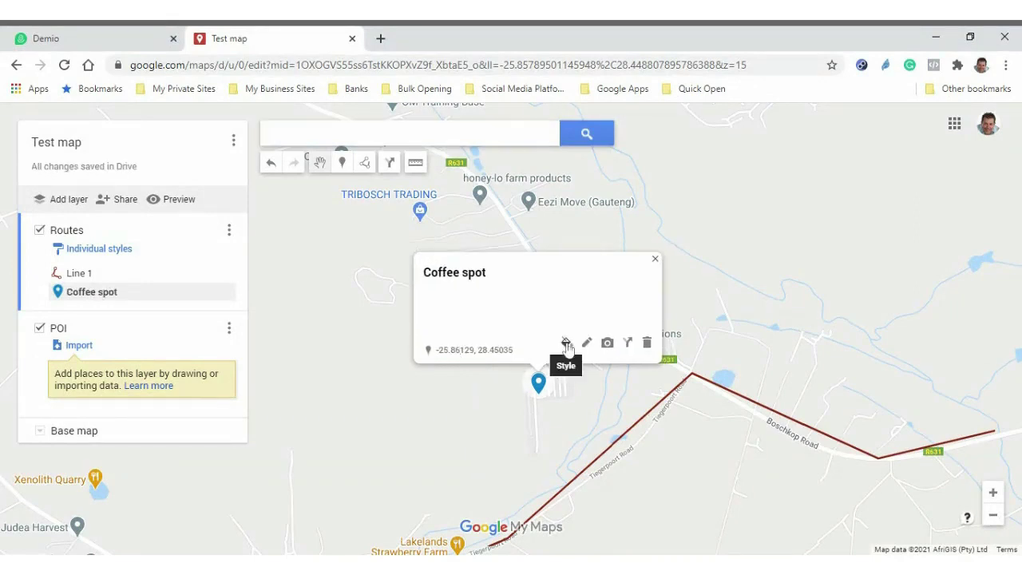
Step: Change the Coffee spot marker's icon to the cocktail glass and close its details
left_click(566, 344)
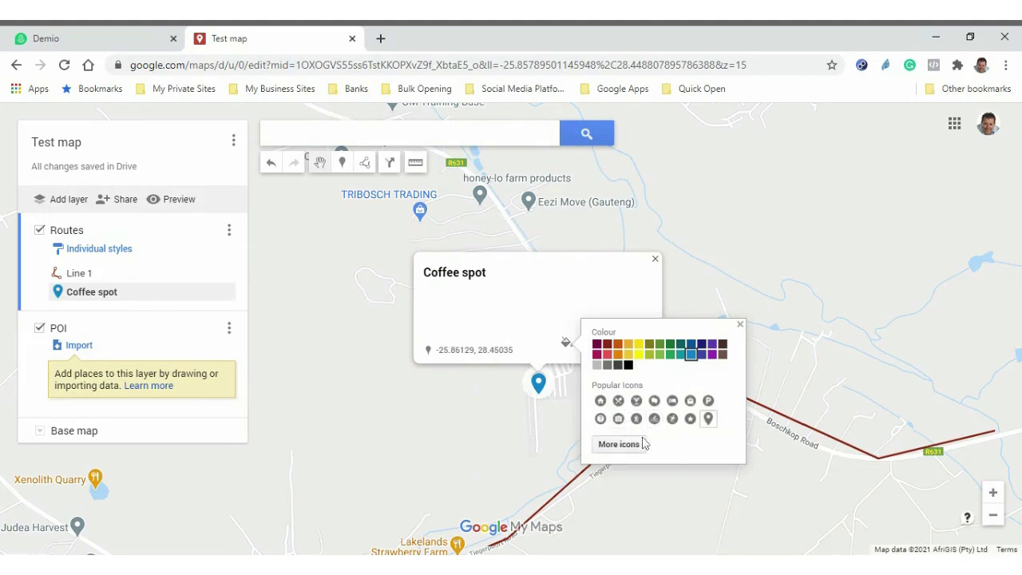
left_click(636, 400)
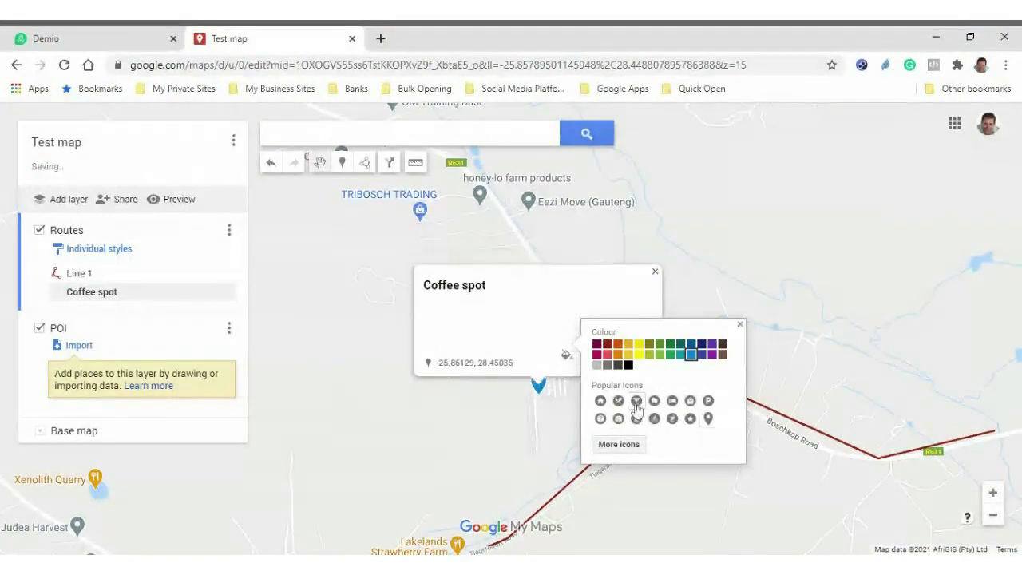
left_click(739, 325)
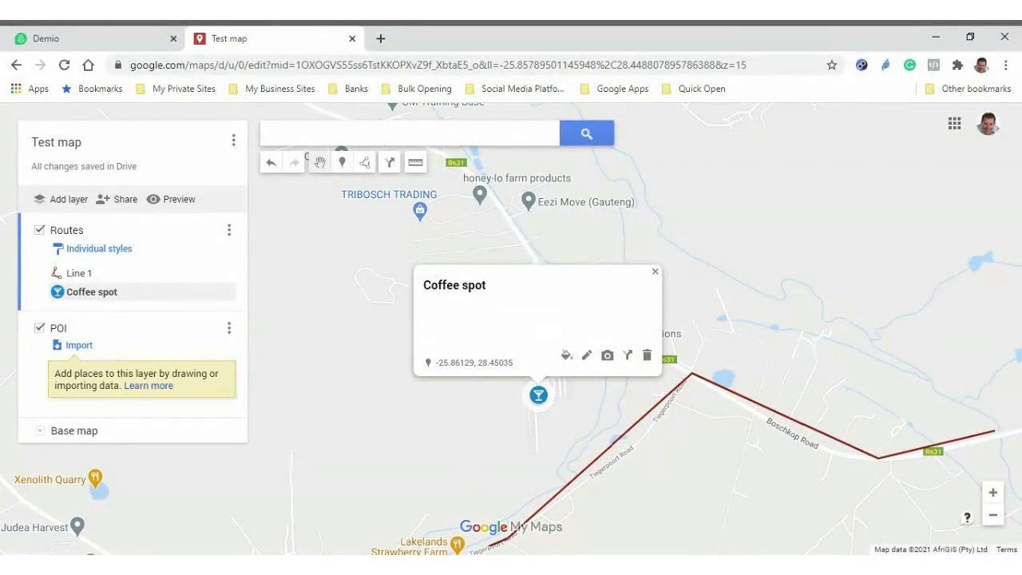
left_click(654, 272)
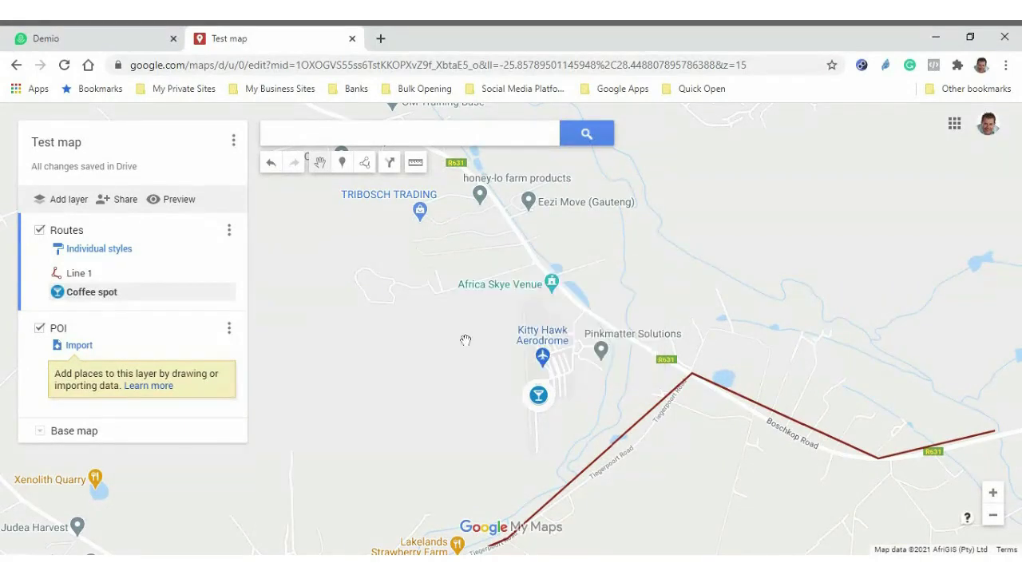
Step: Toggle the visibility of the POI and Routes layers off and back on over the whole route
scroll(466, 340, "down", 3)
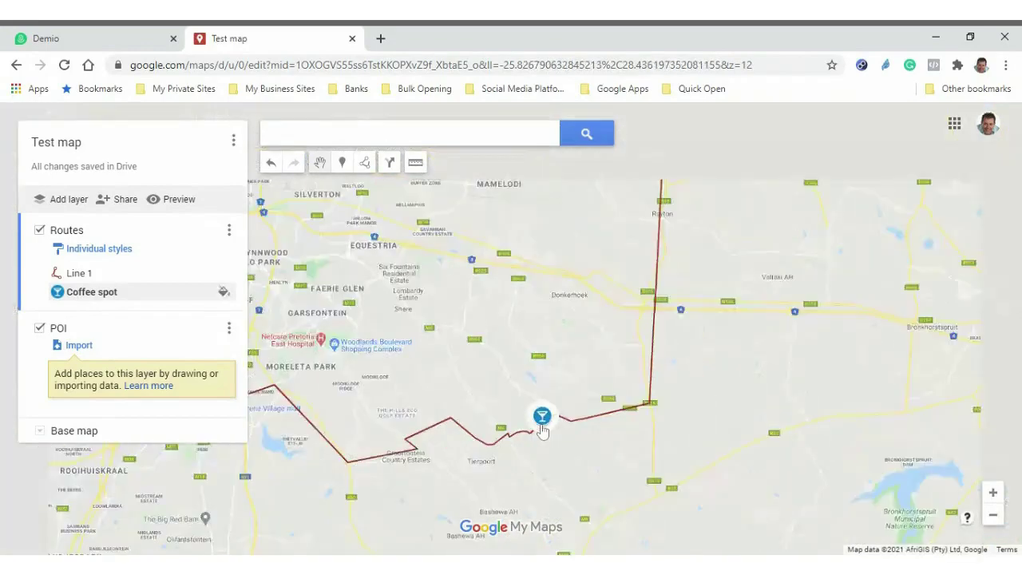
scroll(542, 431, "down", 1)
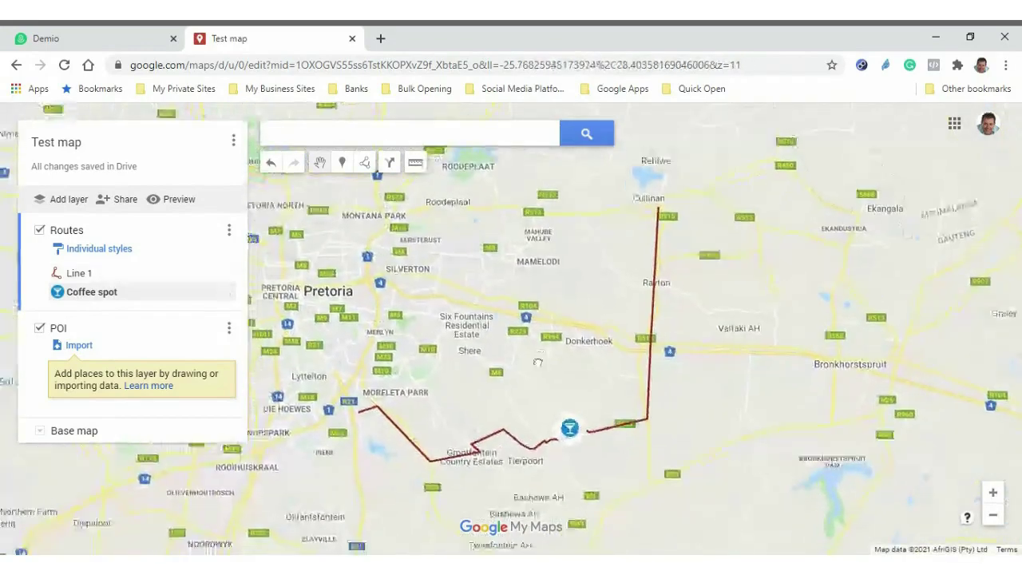
left_click(40, 329)
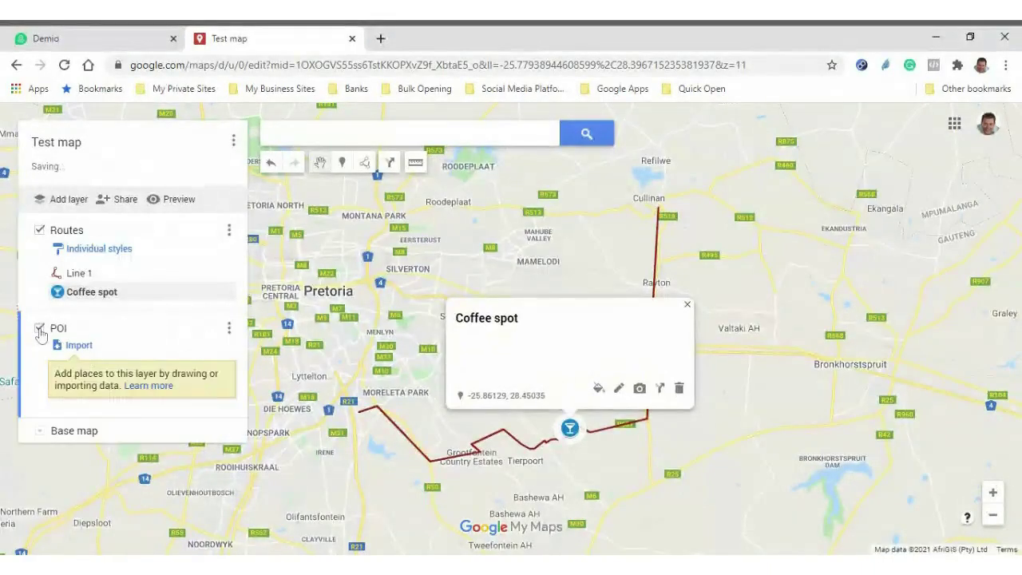
left_click(39, 231)
left_click(39, 231)
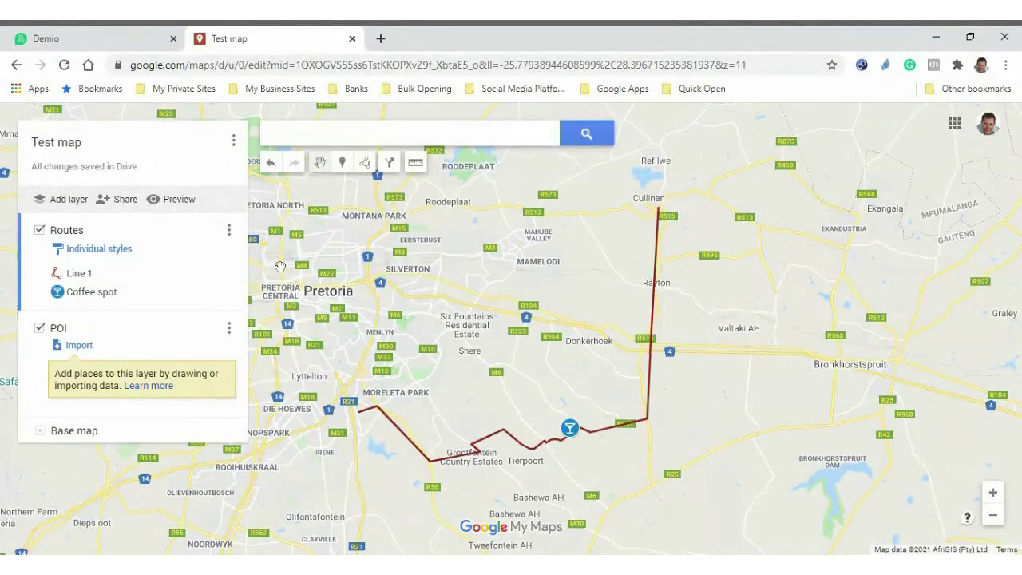
Step: Set the map's link sharing to Anyone with the link, keep the Viewer role, and leave the sharing settings
left_click(124, 199)
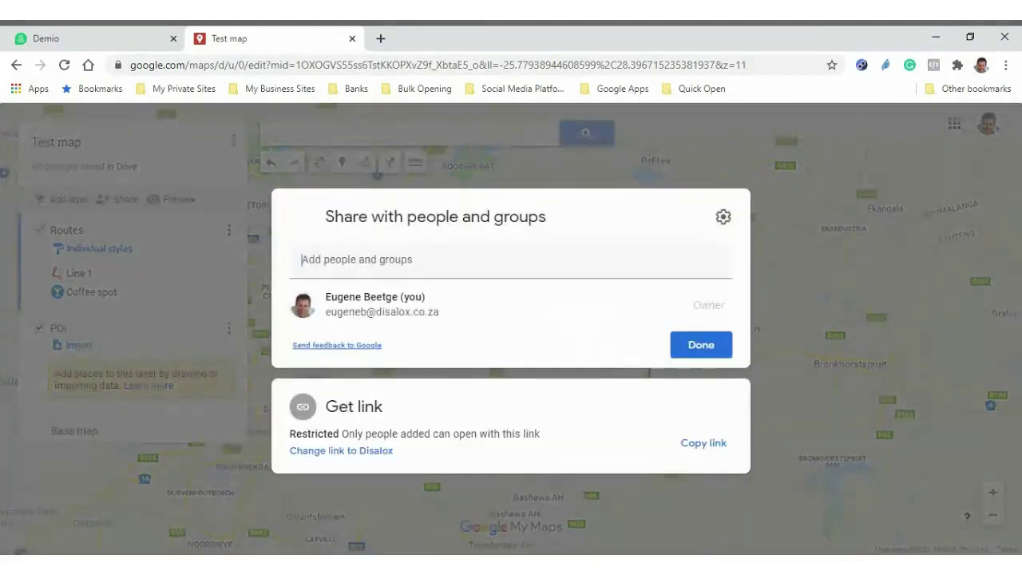
left_click(365, 451)
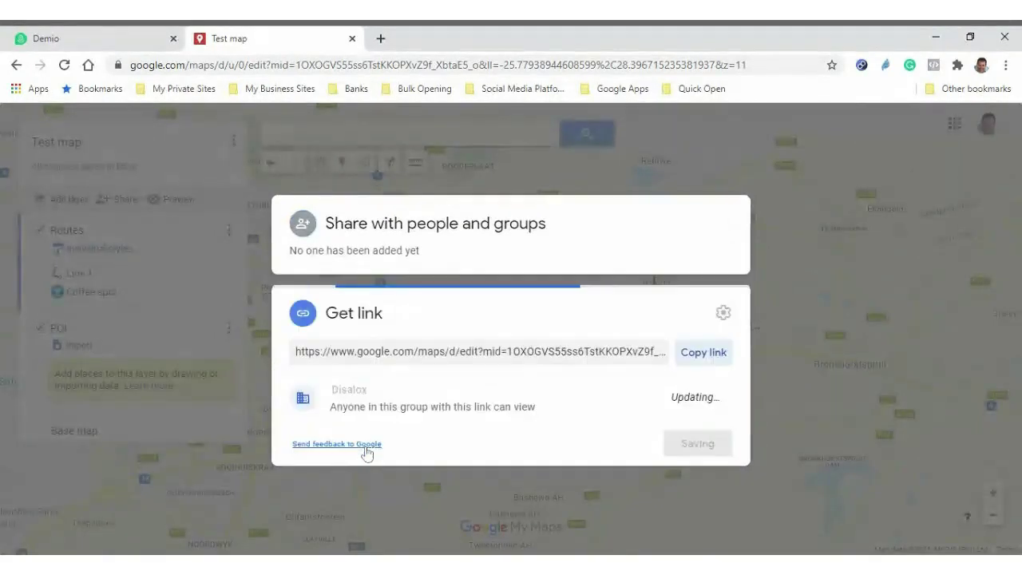
left_click(374, 399)
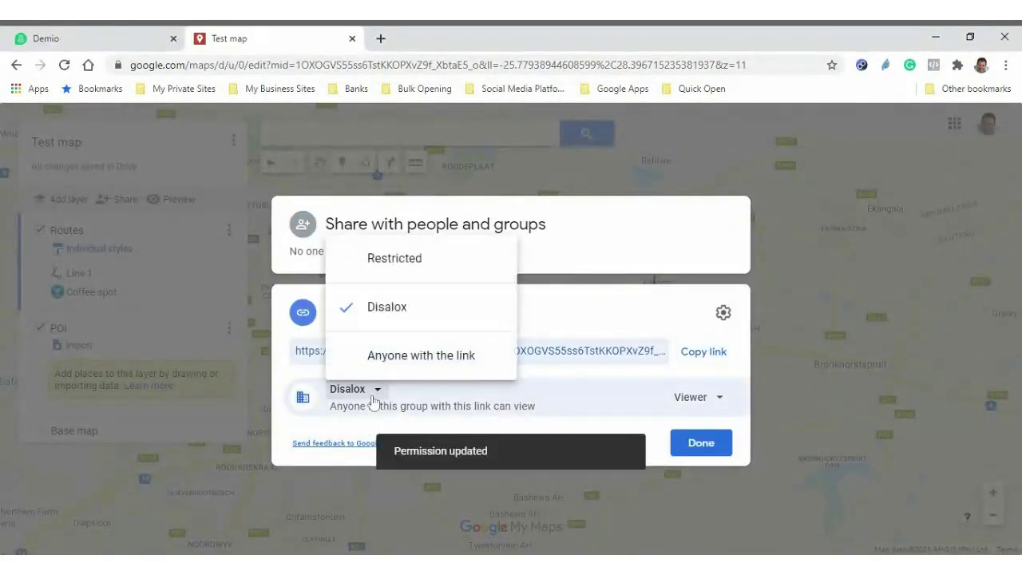
left_click(394, 357)
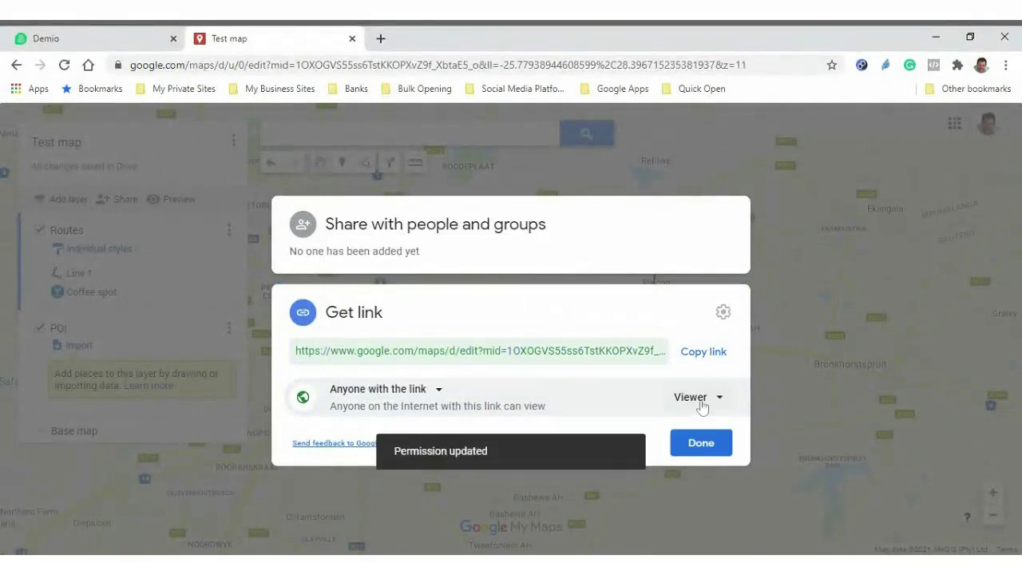
left_click(699, 402)
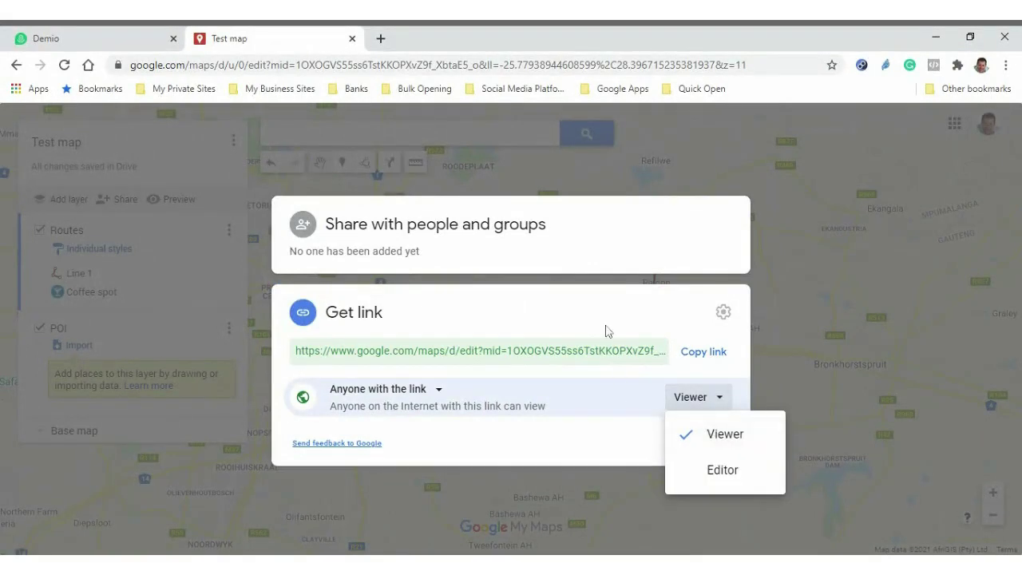
left_click(605, 323)
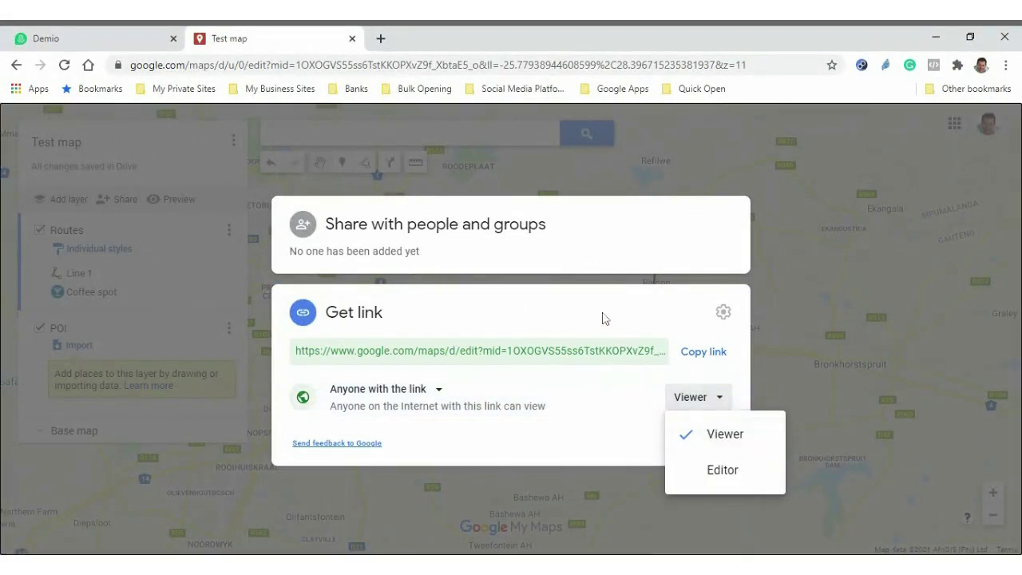
left_click(473, 491)
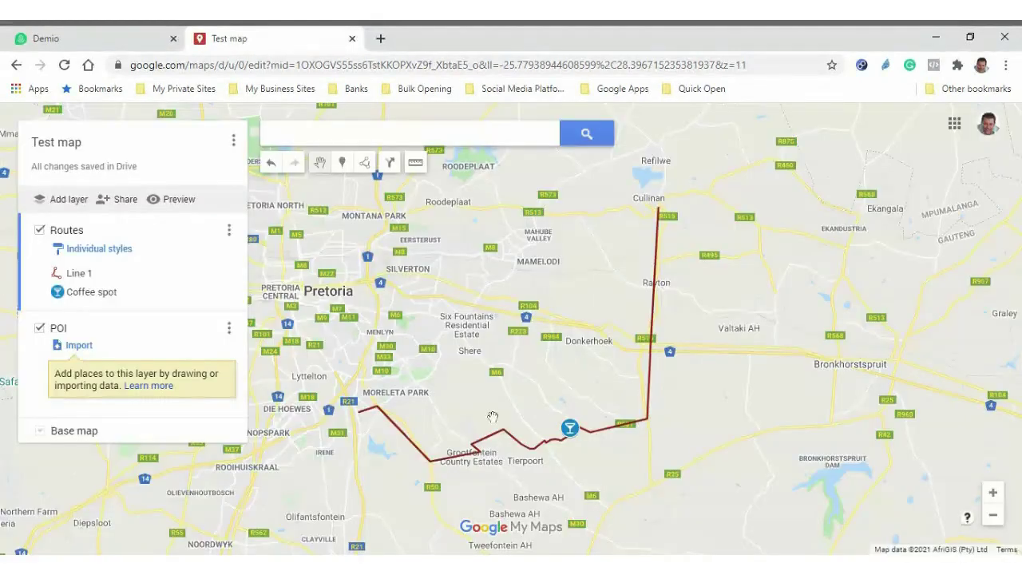
Step: Draw and save a line about 9 km long from the R50 via Mooikloof Heights to the Line 1 bend northwest of Grootfontein Country Estates
left_click_drag(492, 417, 517, 401)
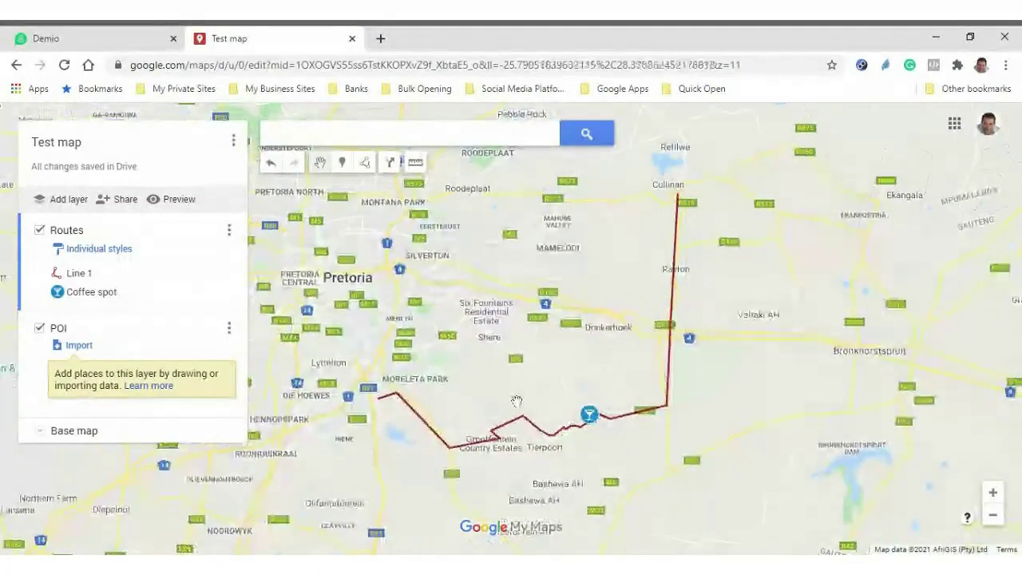
scroll(458, 417, "up", 1)
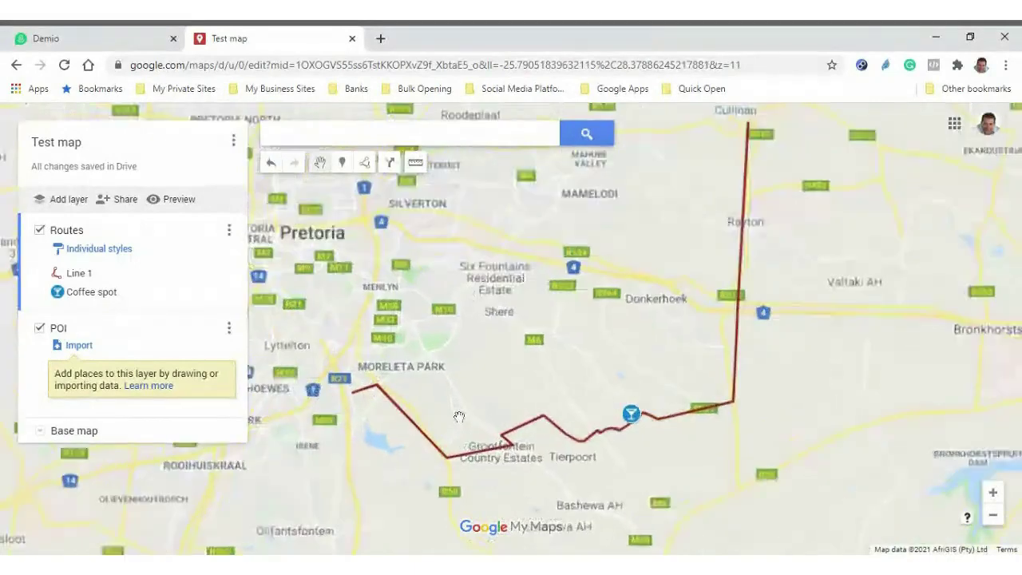
scroll(488, 460, "up", 1)
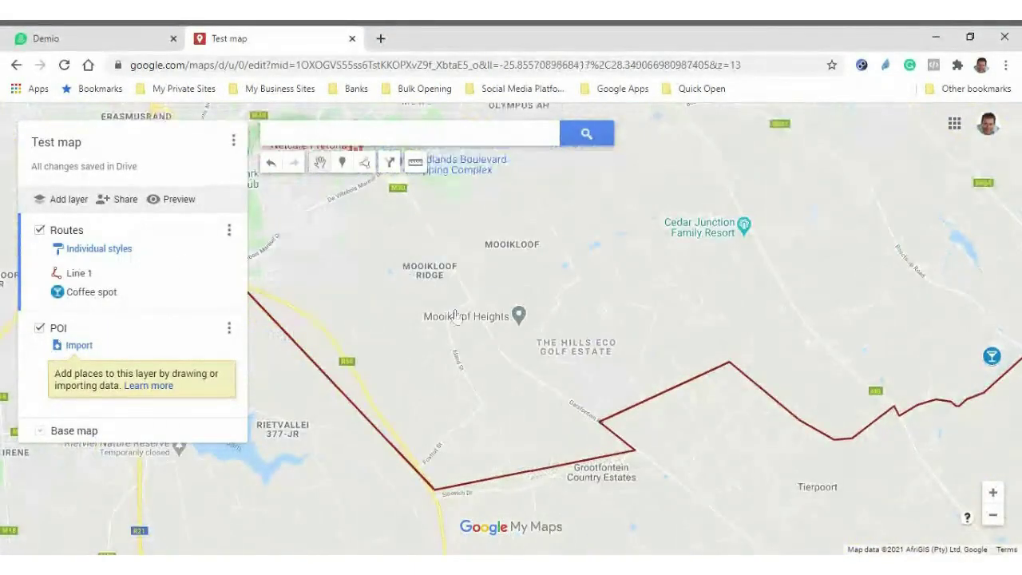
left_click(367, 166)
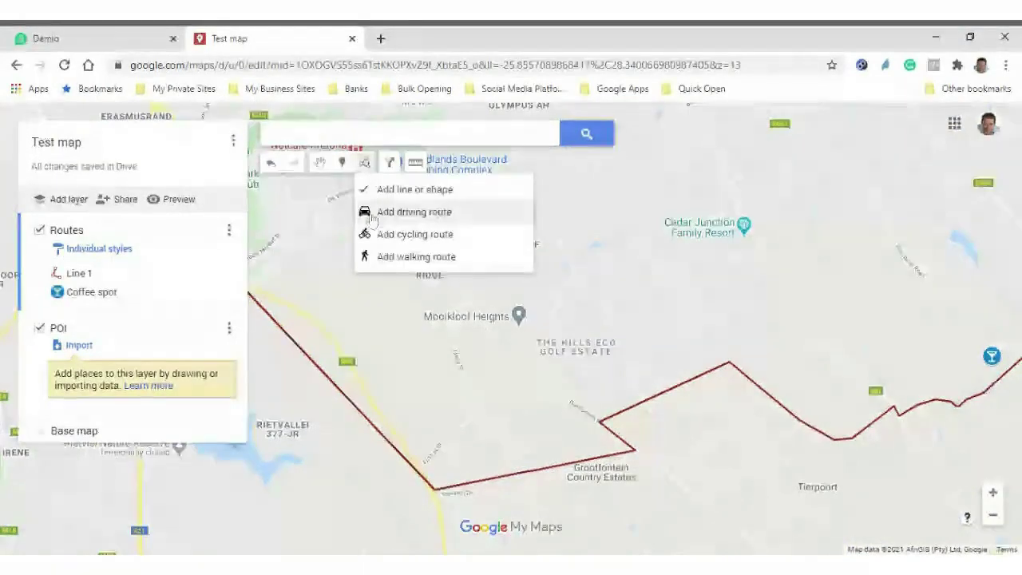
left_click(391, 189)
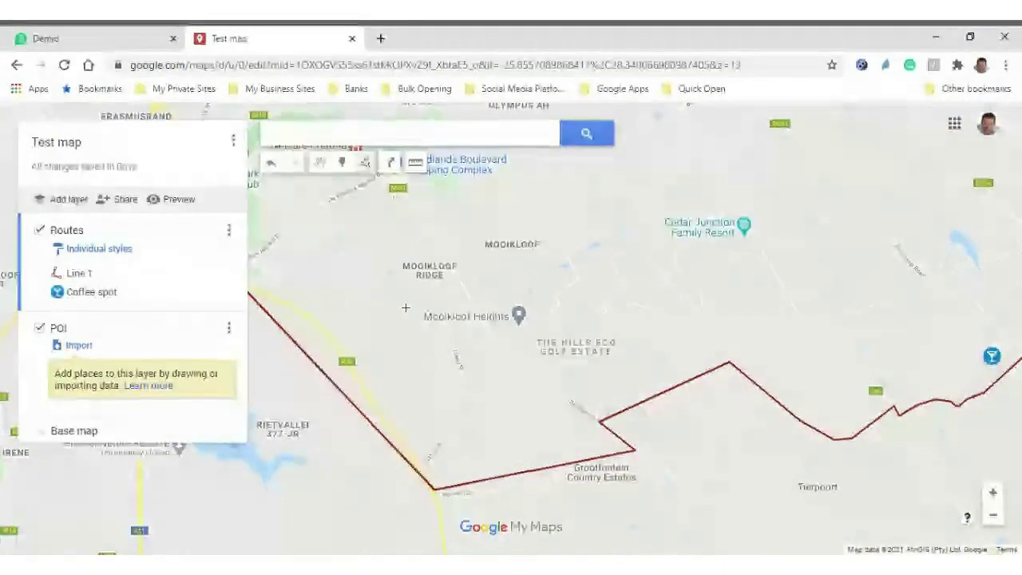
left_click(422, 466)
left_click(482, 407)
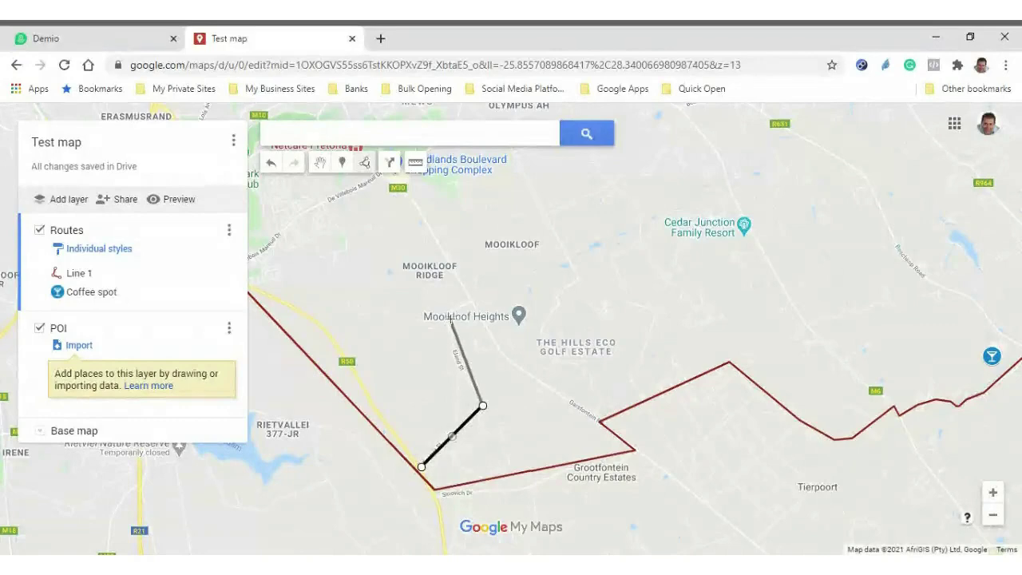
left_click(445, 317)
left_click(471, 304)
left_click(504, 356)
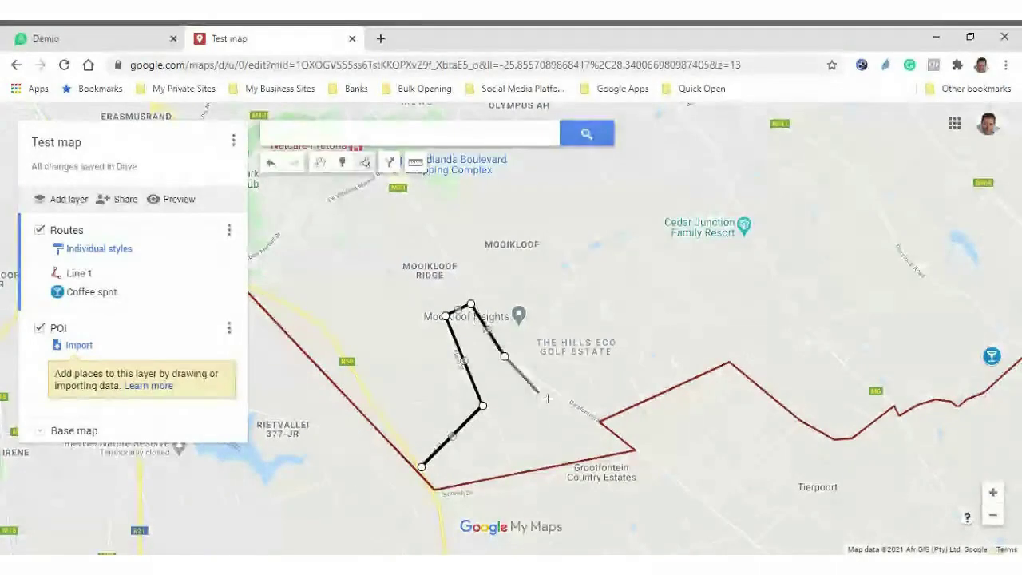
double_click(600, 422)
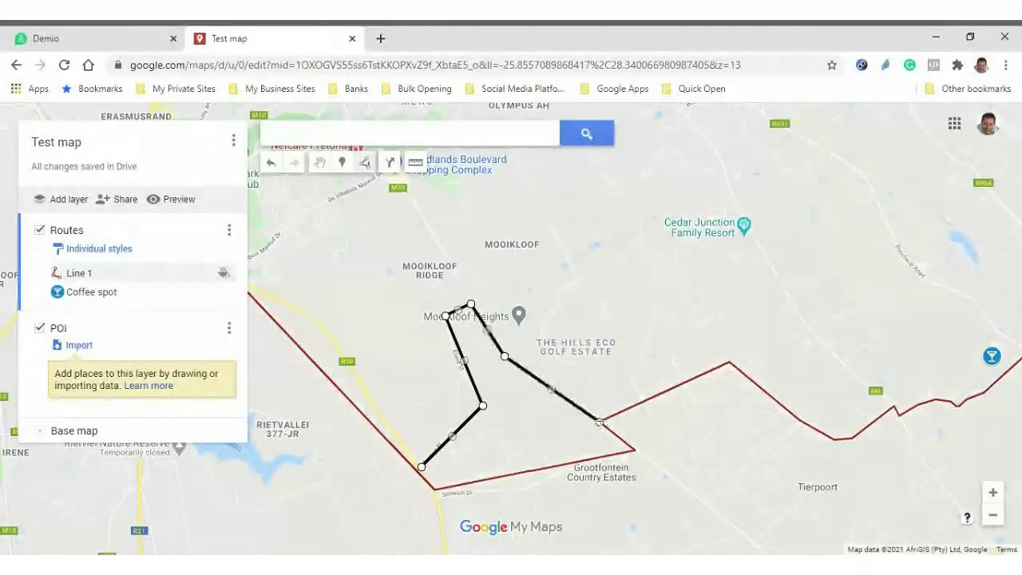
left_click(365, 285)
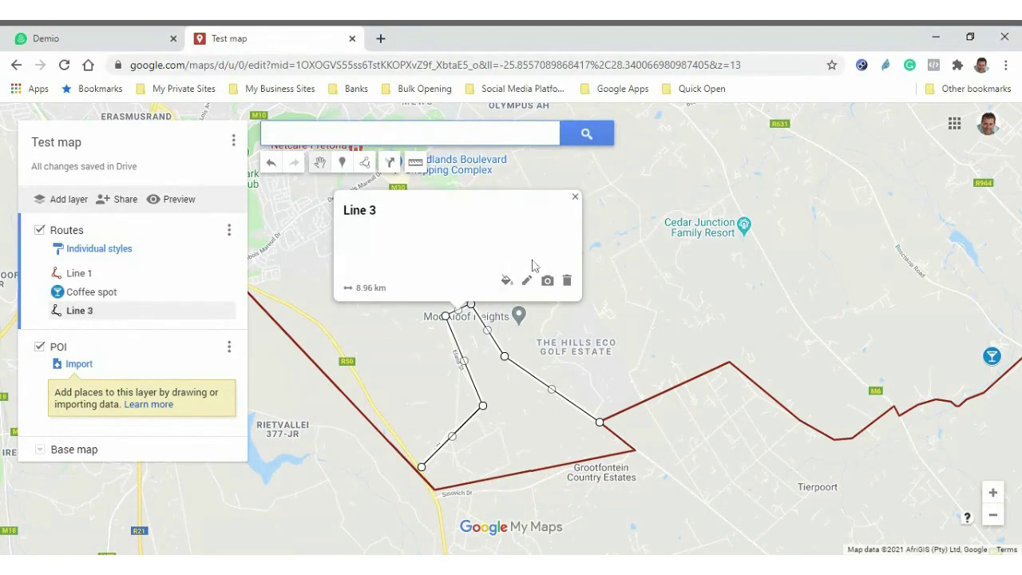
left_click(575, 198)
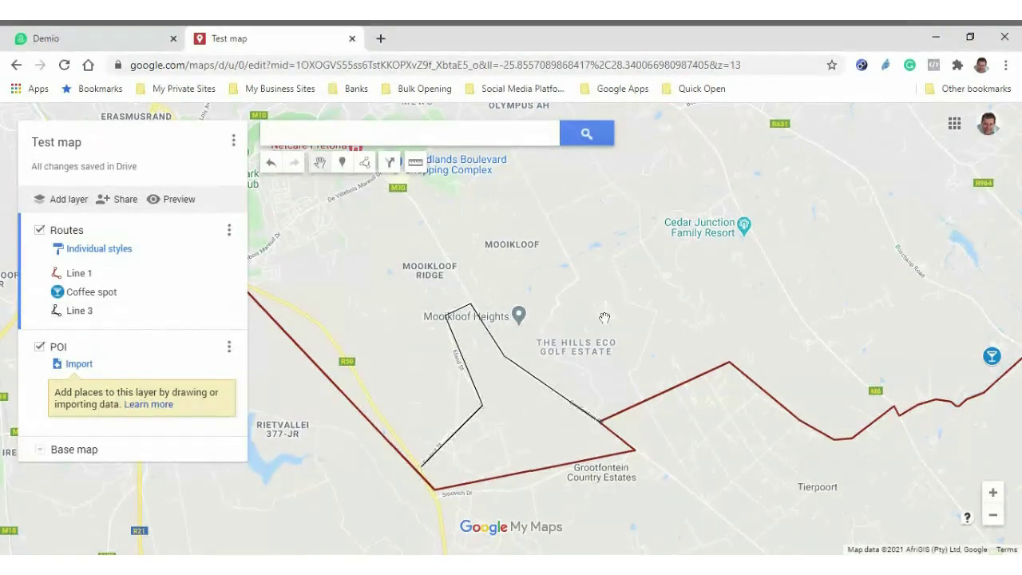